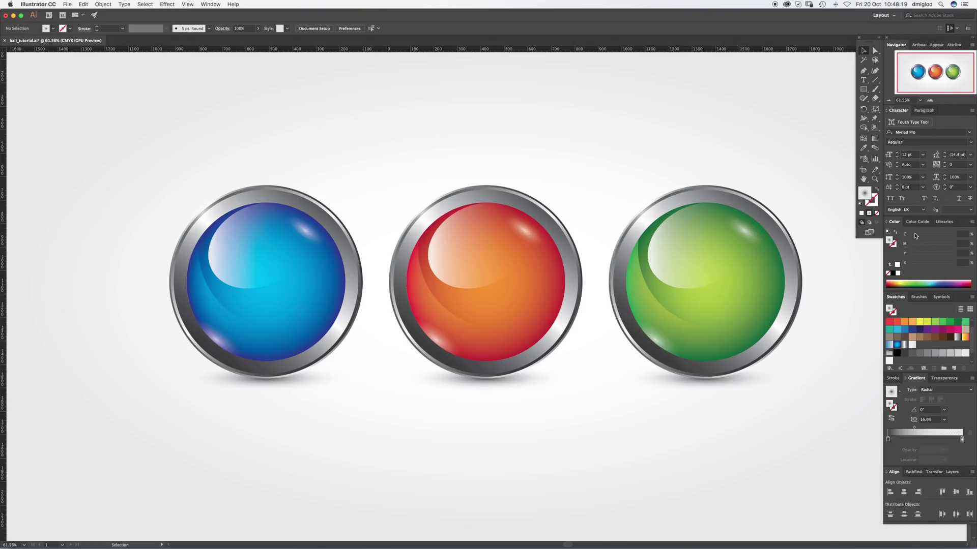
# Step: Zoom out and delete the red and green balls, leaving only the blue ball
pyautogui.hscroll(3, 483, 305)
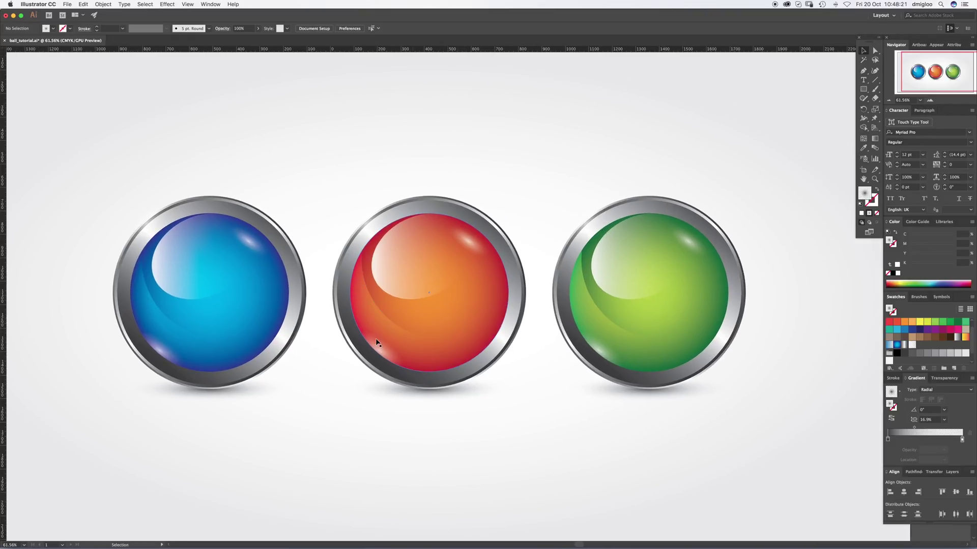
pyautogui.press('z')
pyautogui.keyDown('alt'); pyautogui.click(465, 312); pyautogui.keyUp('alt')
pyautogui.press('v')
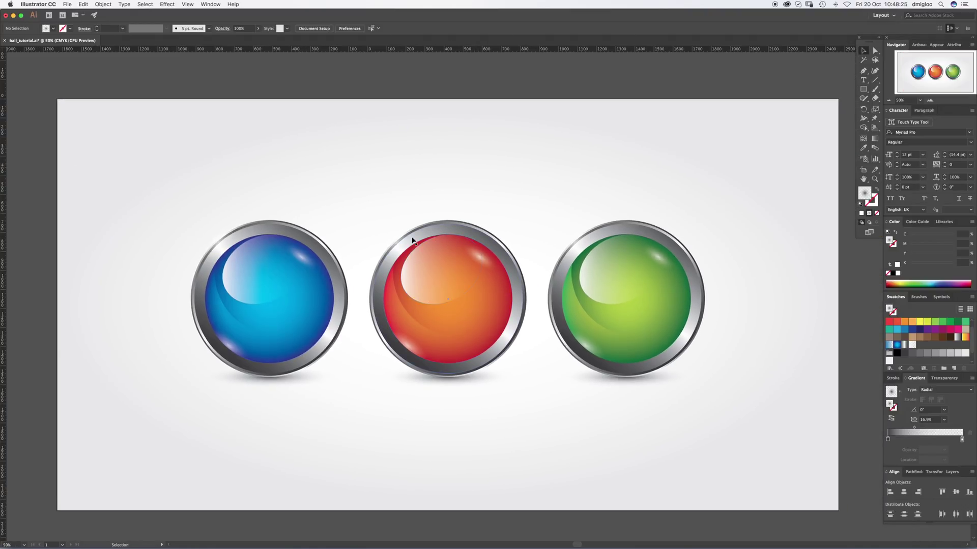
pyautogui.press('super+a')
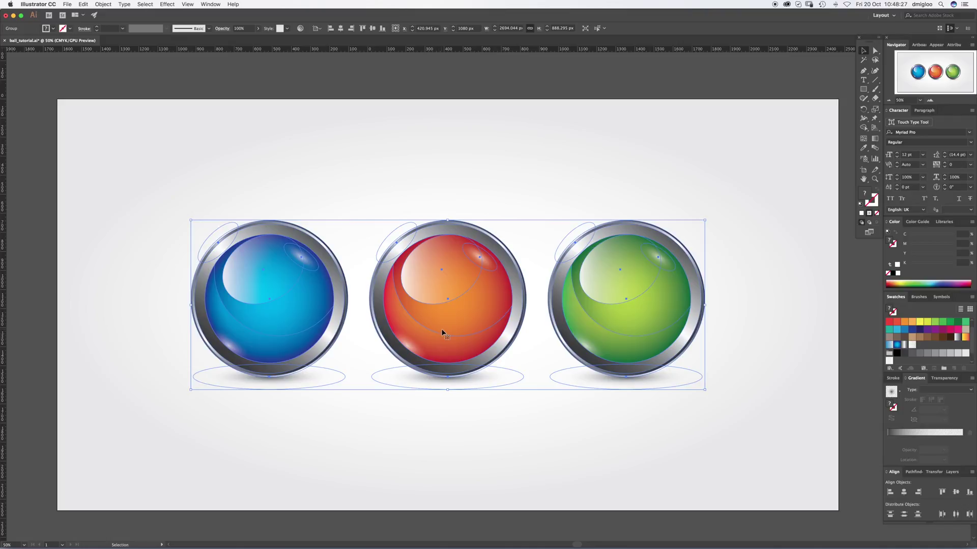
pyautogui.click(532, 180)
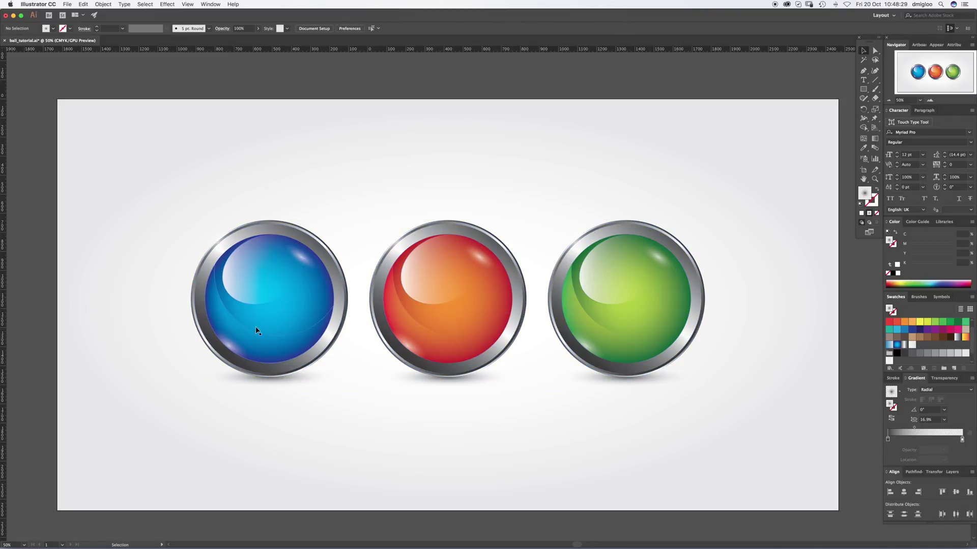
pyautogui.moveTo(390, 195); pyautogui.dragTo(688, 398)
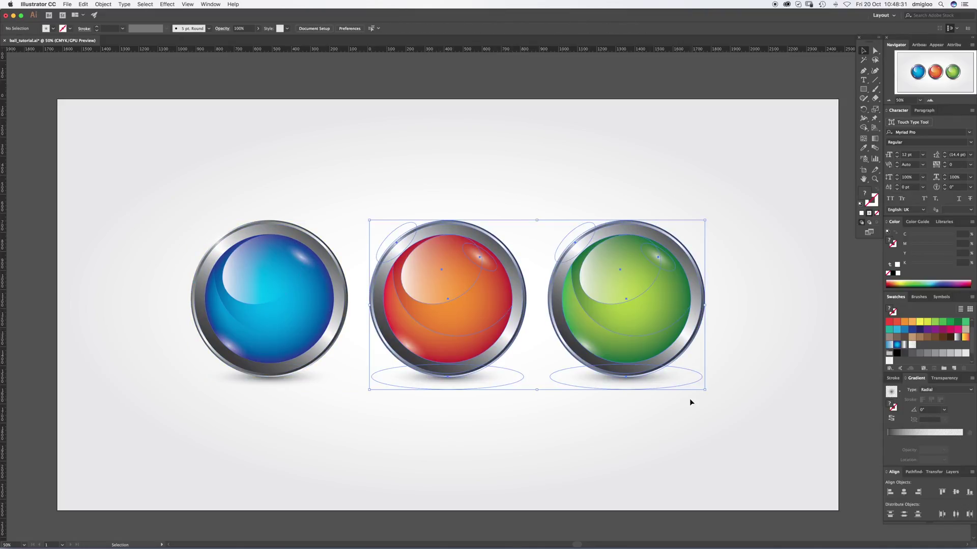
pyautogui.press('Delete')
# Step: Scale the blue ball up about its centre from its bottom handle
pyautogui.click(252, 386)
pyautogui.moveTo(270, 391); pyautogui.dragTo(267, 443)
pyautogui.click(460, 298)
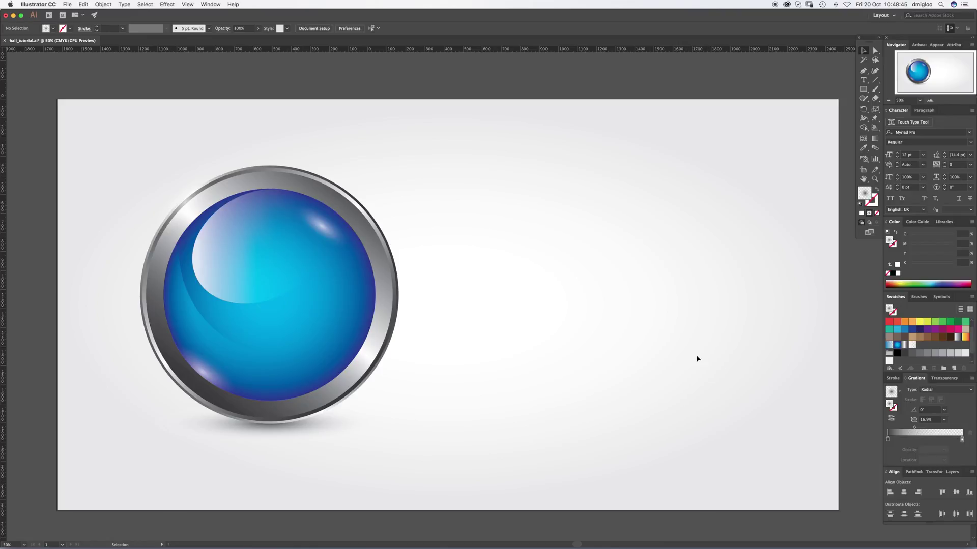
pyautogui.scroll(-1, 576, 270)
pyautogui.hscroll(1, 575, 270)
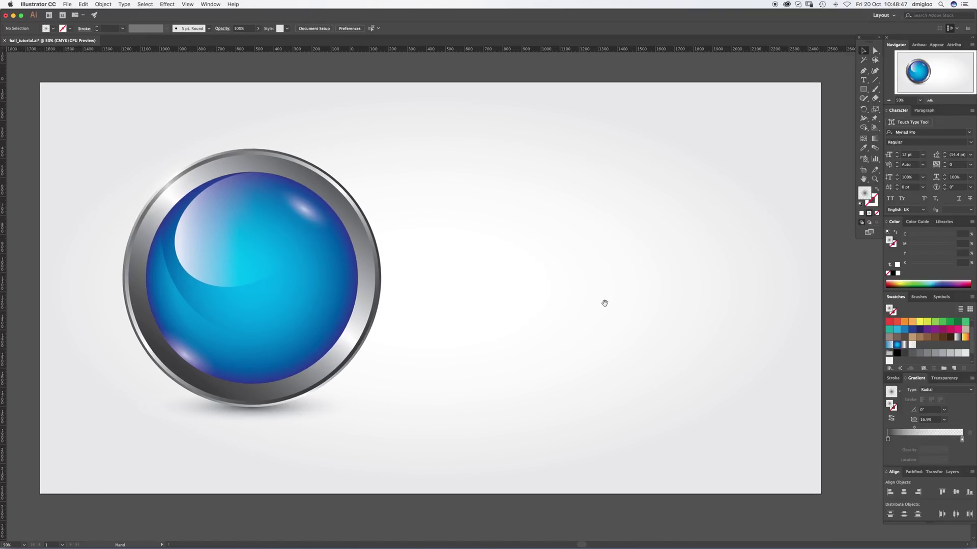
pyautogui.press('super+a')
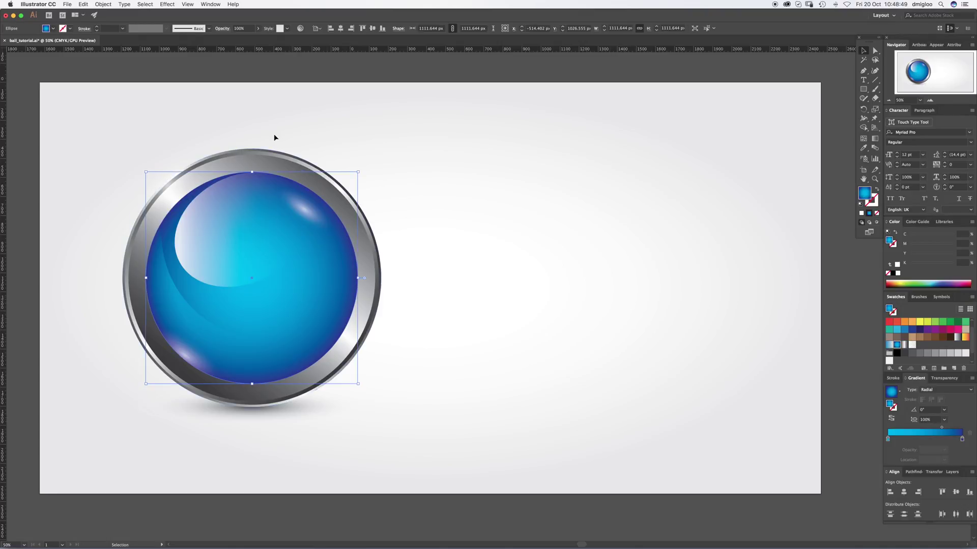
pyautogui.click(458, 266)
pyautogui.moveTo(410, 120); pyautogui.dragTo(153, 400)
pyautogui.moveTo(253, 148); pyautogui.dragTo(254, 212)
pyautogui.click(401, 216)
pyautogui.moveTo(384, 186); pyautogui.dragTo(181, 406)
pyautogui.press('super+z')
pyautogui.click(555, 265)
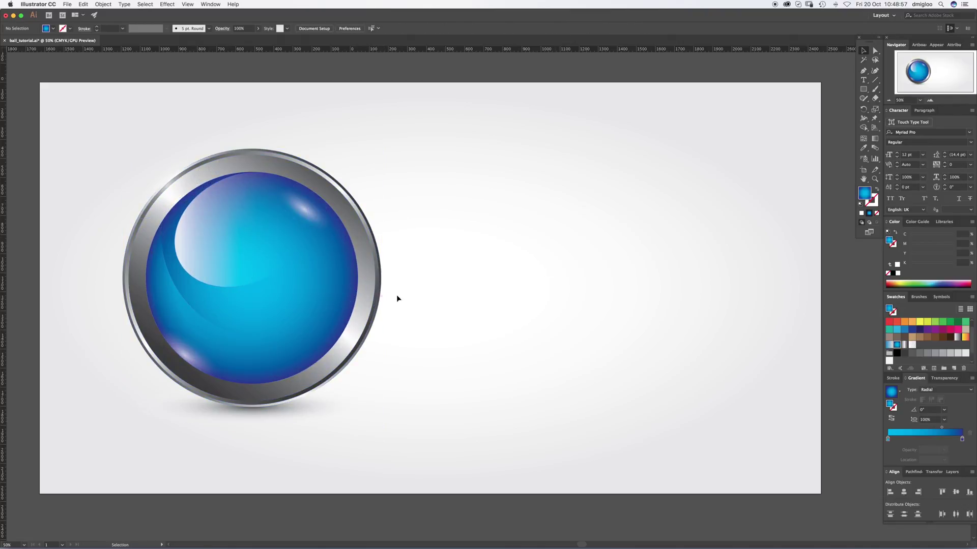
# Step: Draw a large circle to the right of the blue ball
pyautogui.moveTo(863, 89); pyautogui.dragTo(883, 108)
pyautogui.moveTo(578, 278); pyautogui.dragTo(710, 355)
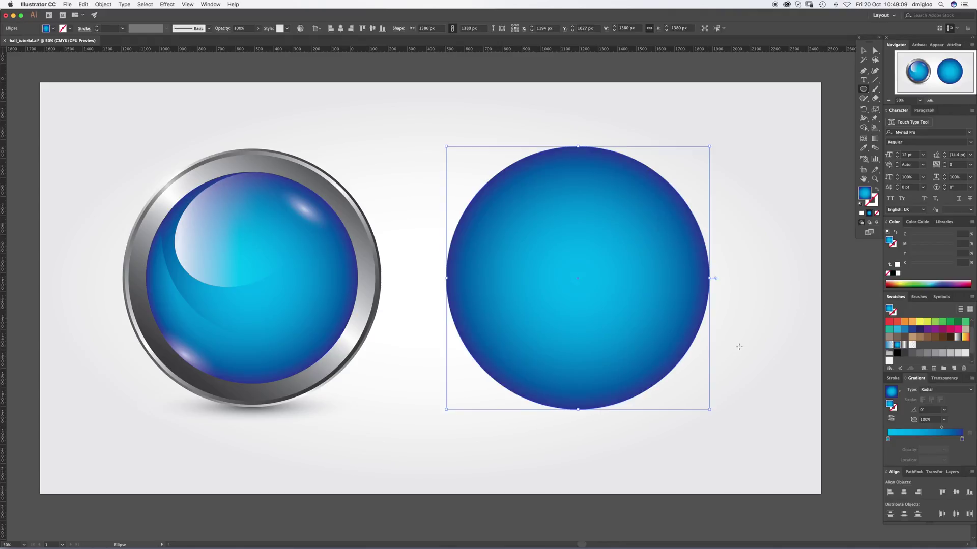
pyautogui.press('v')
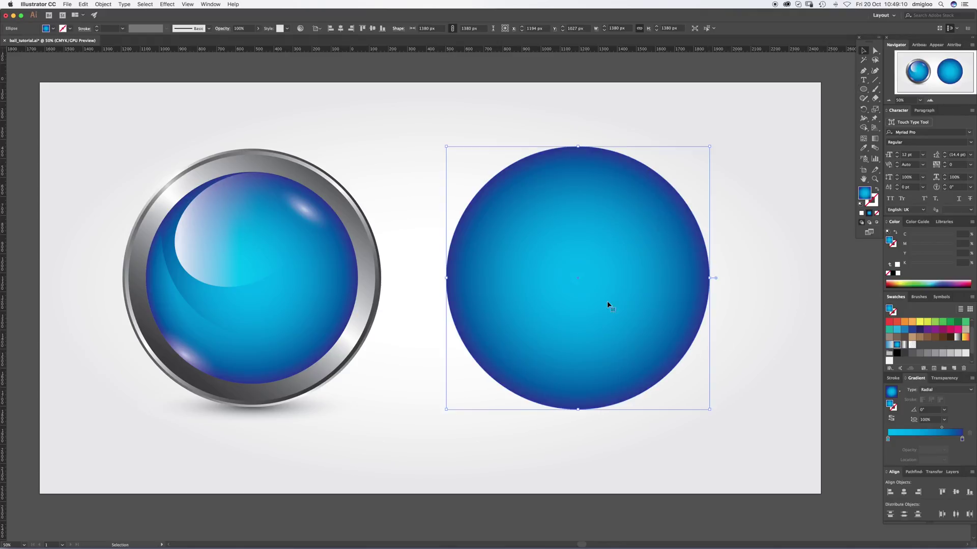
# Step: Fill the circle with a silver linear gradient with K 80, white and K 90 stops
pyautogui.click(905, 346)
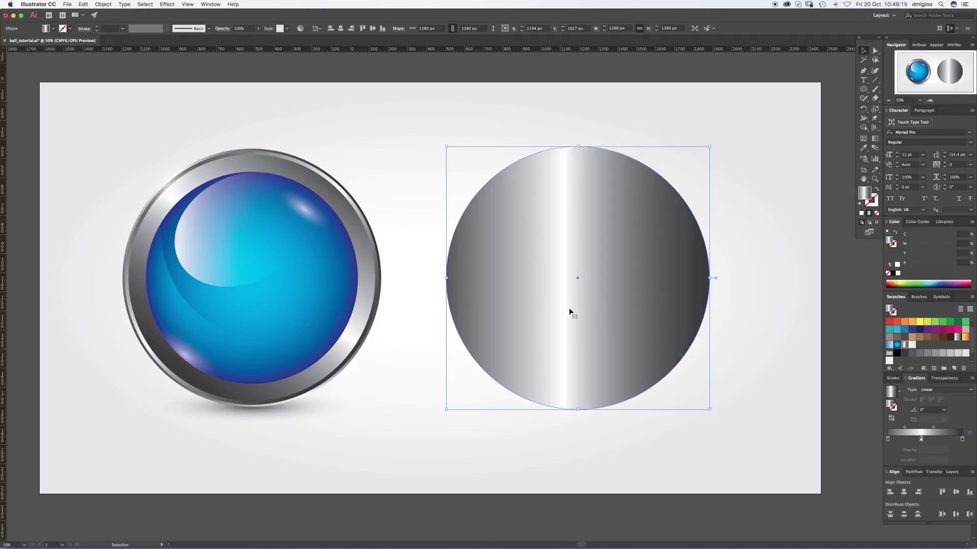
pyautogui.click(888, 440)
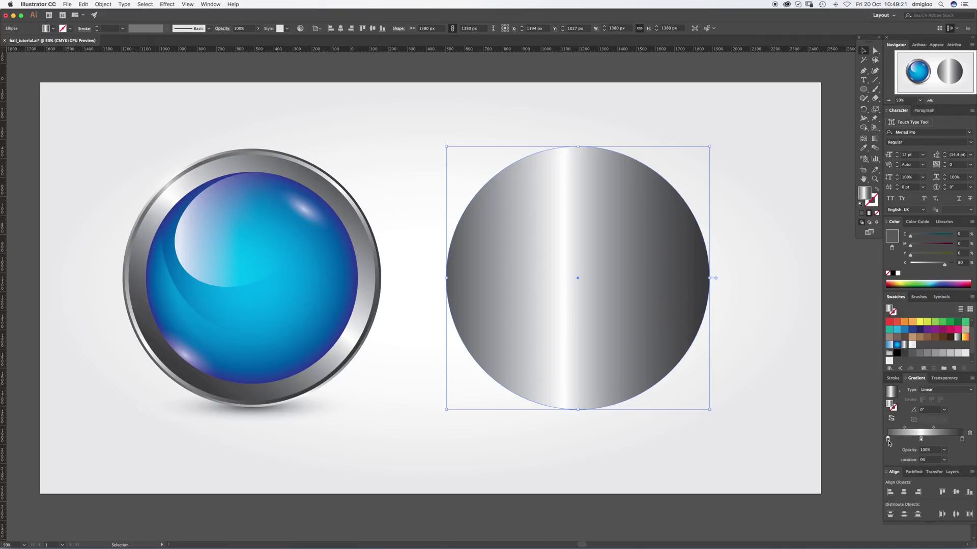
pyautogui.moveTo(888, 440); pyautogui.dragTo(889, 440)
pyautogui.click(972, 222)
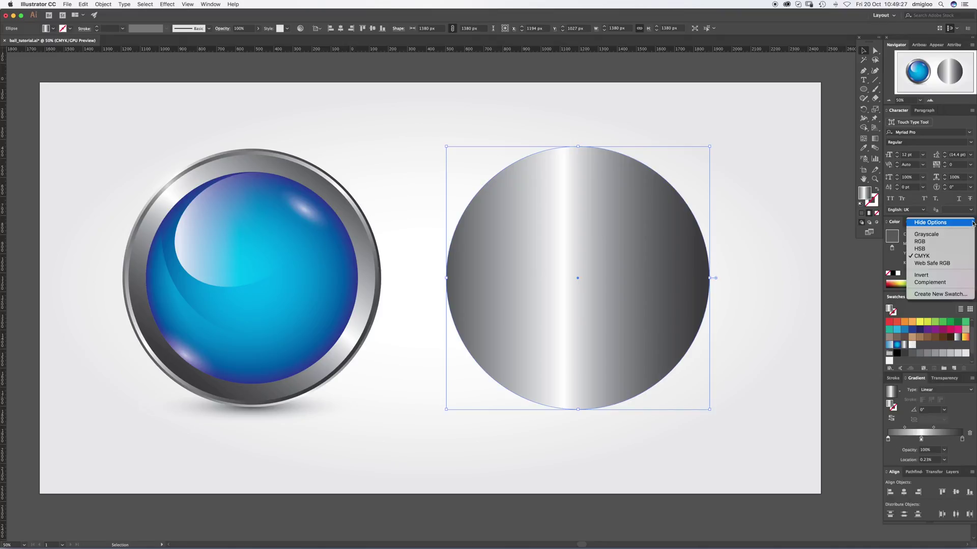
pyautogui.click(921, 255)
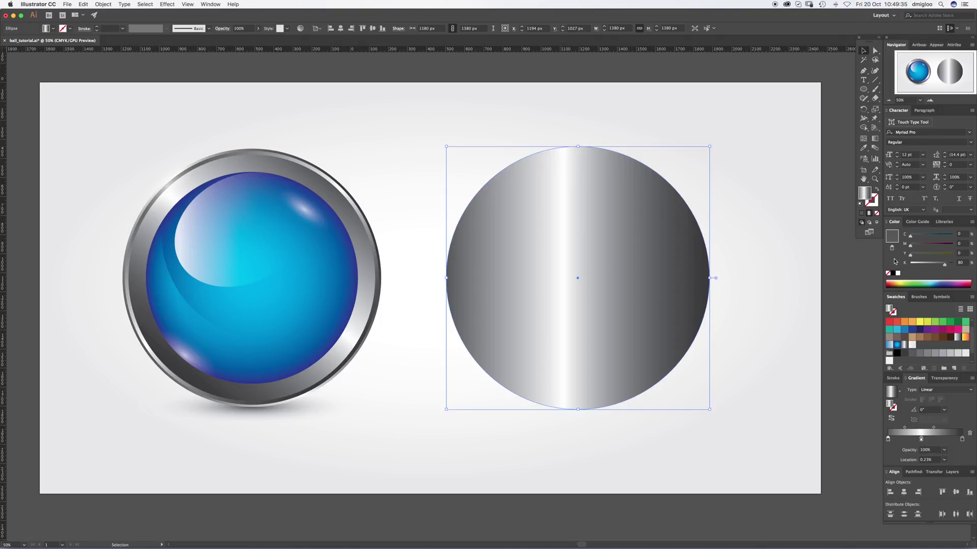
pyautogui.click(923, 438)
pyautogui.click(962, 439)
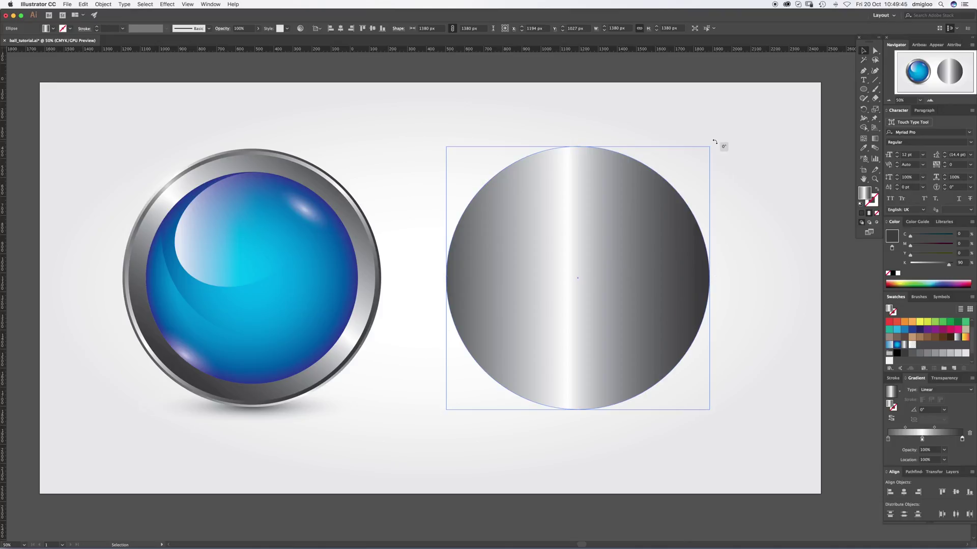
# Step: Undo a trial rotation, then angle the silver gradient to 44.1°, lower left to upper right
pyautogui.moveTo(720, 146); pyautogui.dragTo(651, 135)
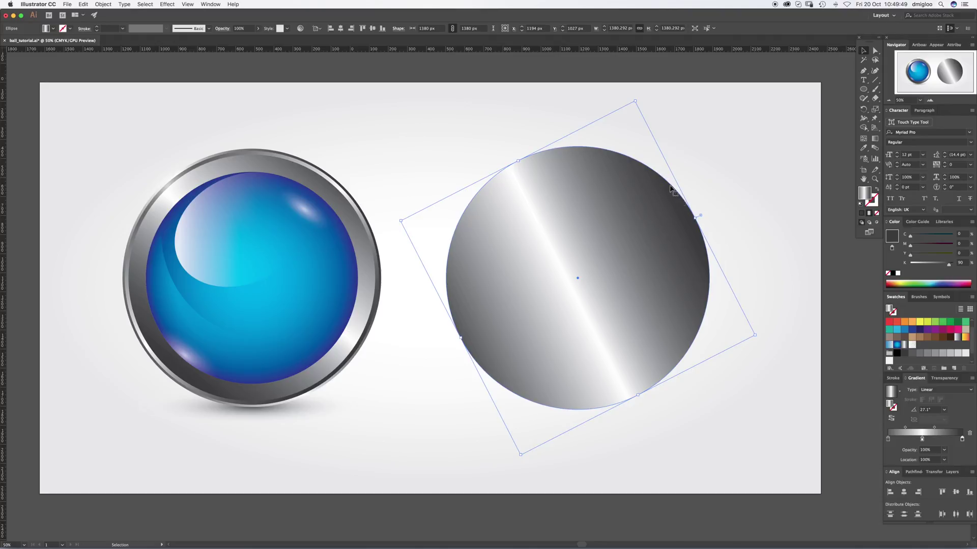
pyautogui.press('super+z')
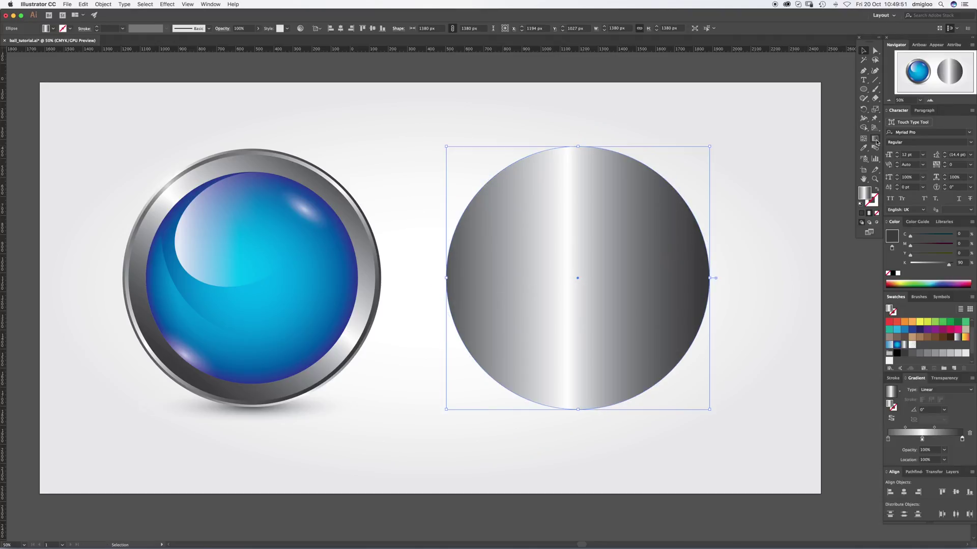
pyautogui.click(875, 139)
pyautogui.moveTo(497, 176)
pyautogui.mouseDown()
pyautogui.moveTo(681, 344)
pyautogui.moveTo(695, 343)
pyautogui.mouseUp()
pyautogui.moveTo(484, 369); pyautogui.dragTo(672, 188)
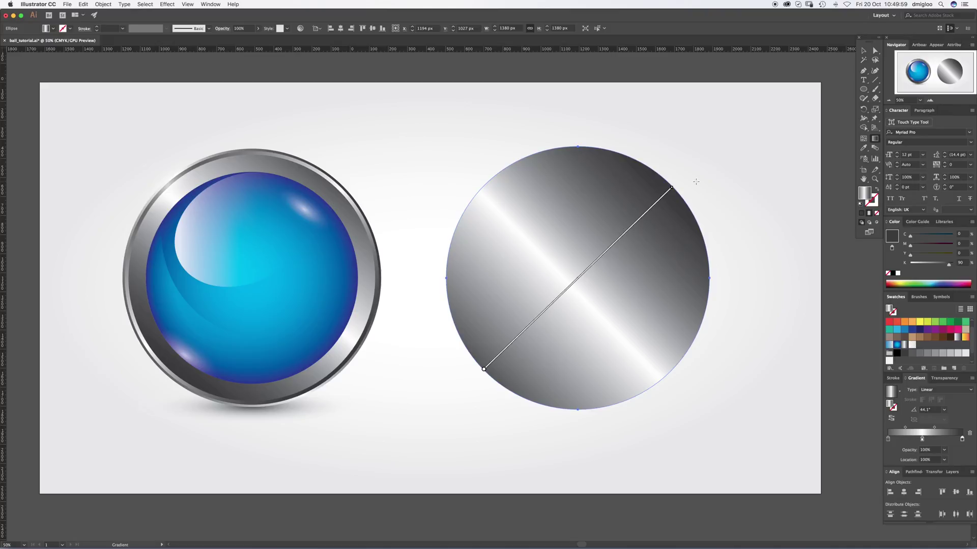
# Step: Scale a centred copy of the silver circle to 1354 px and rotate it to reverse the band
pyautogui.press('super+shift+a')
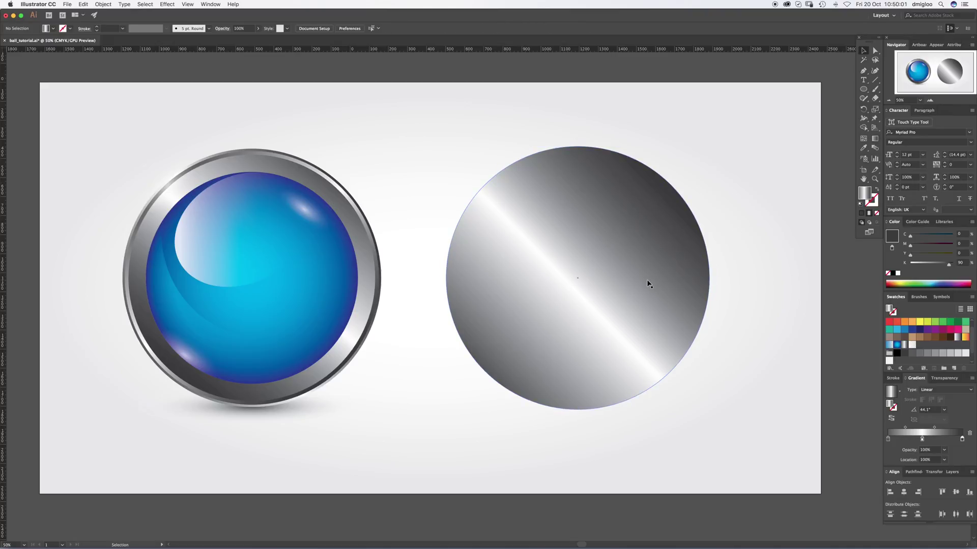
pyautogui.press('a')
pyautogui.click(643, 289)
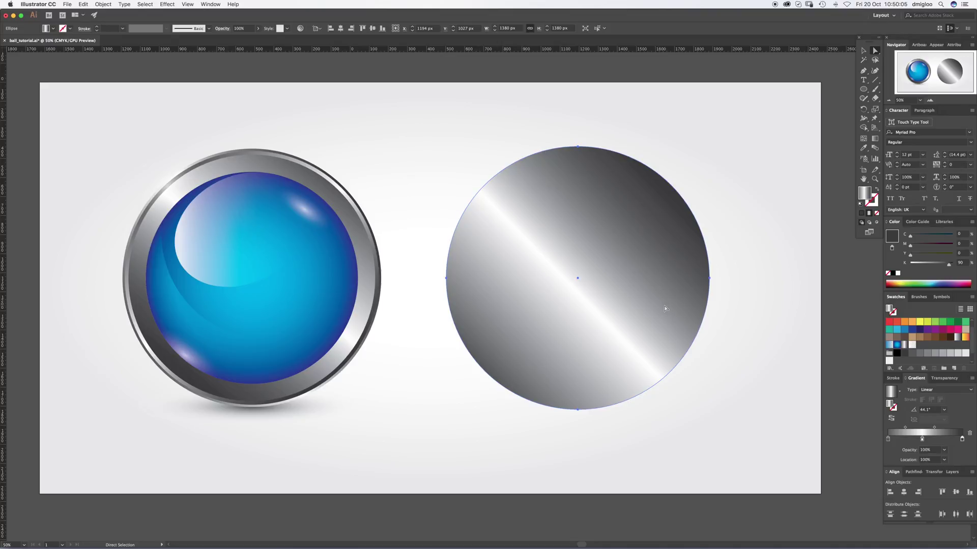
pyautogui.press('super')
pyautogui.press('super')
pyautogui.press('super')
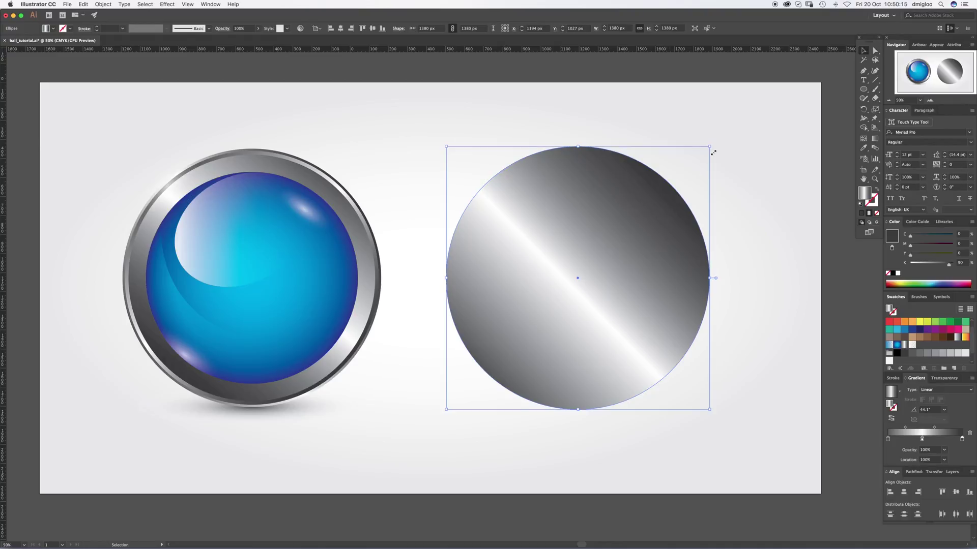
pyautogui.press('shift')
pyautogui.moveTo(711, 146); pyautogui.dragTo(710, 147)
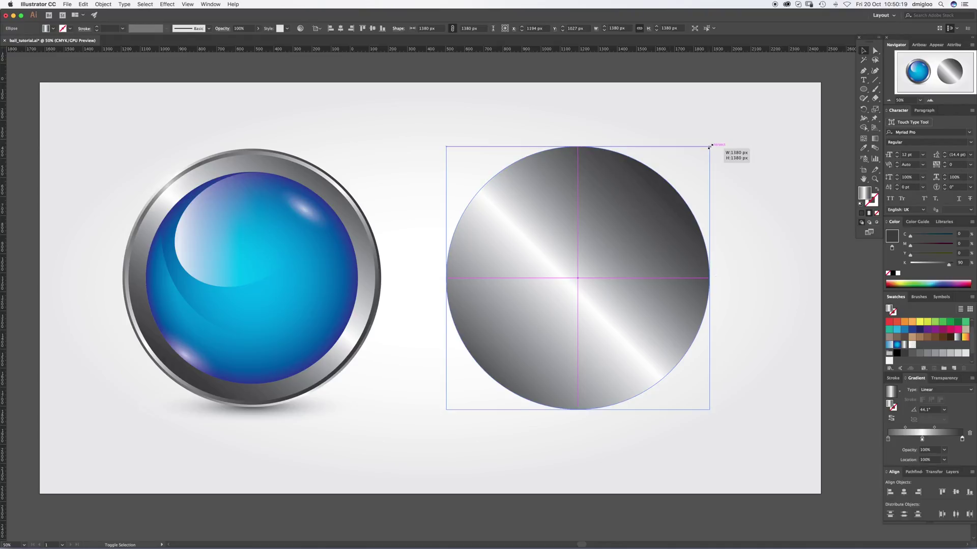
pyautogui.moveTo(709, 147); pyautogui.dragTo(708, 149)
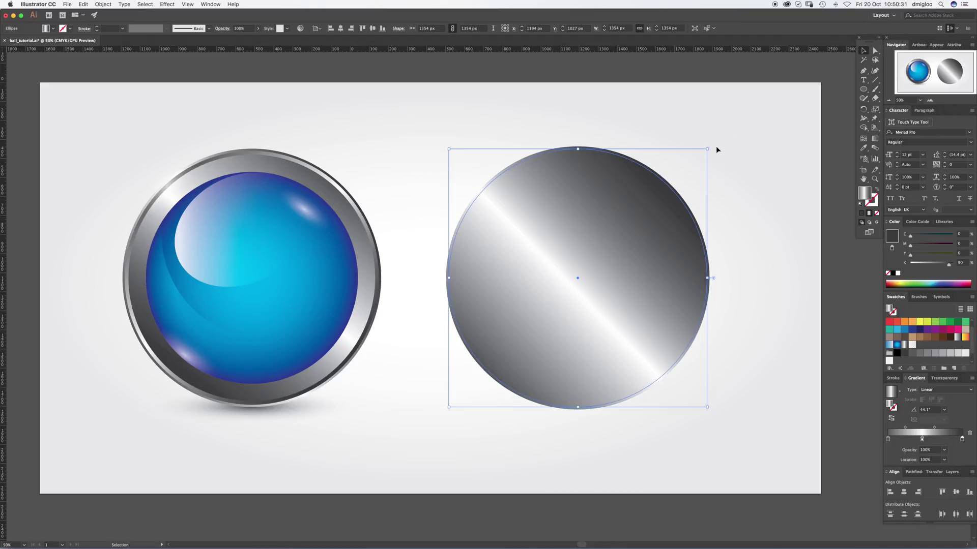
pyautogui.moveTo(720, 146); pyautogui.dragTo(722, 375)
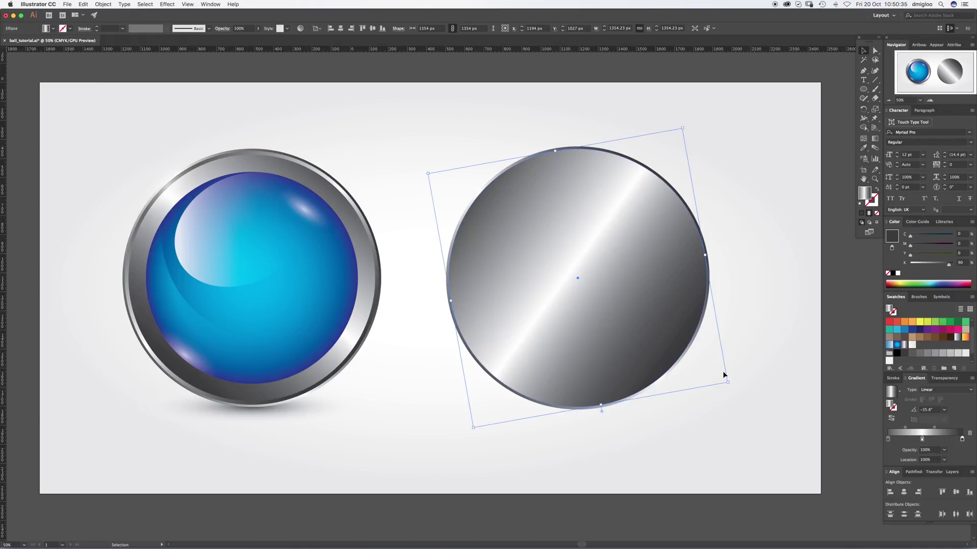
# Step: Shrink the inner silver disc to 1308 px and rotate its highlight band to -110.7°
pyautogui.click(753, 267)
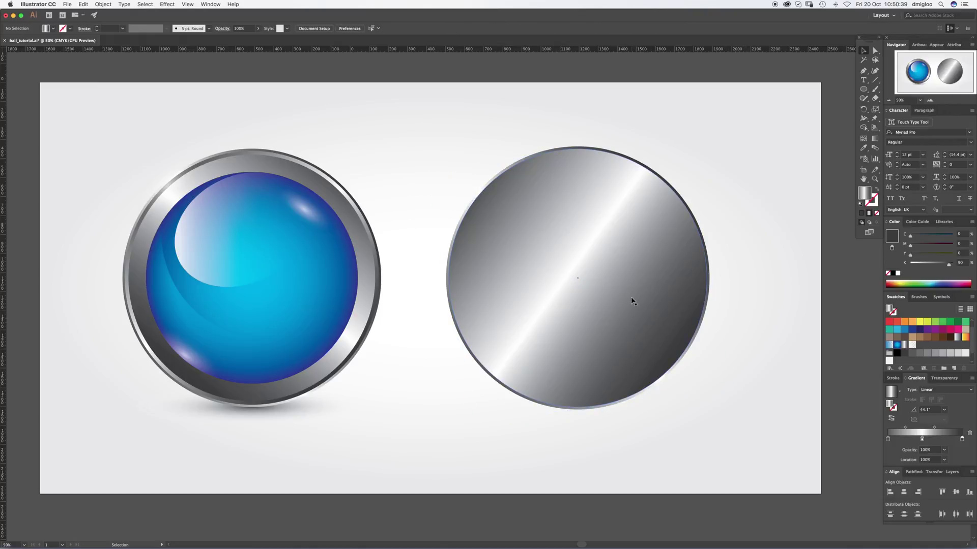
pyautogui.press('a')
pyautogui.click(630, 303)
pyautogui.press('v')
pyautogui.press('super+shift+b')
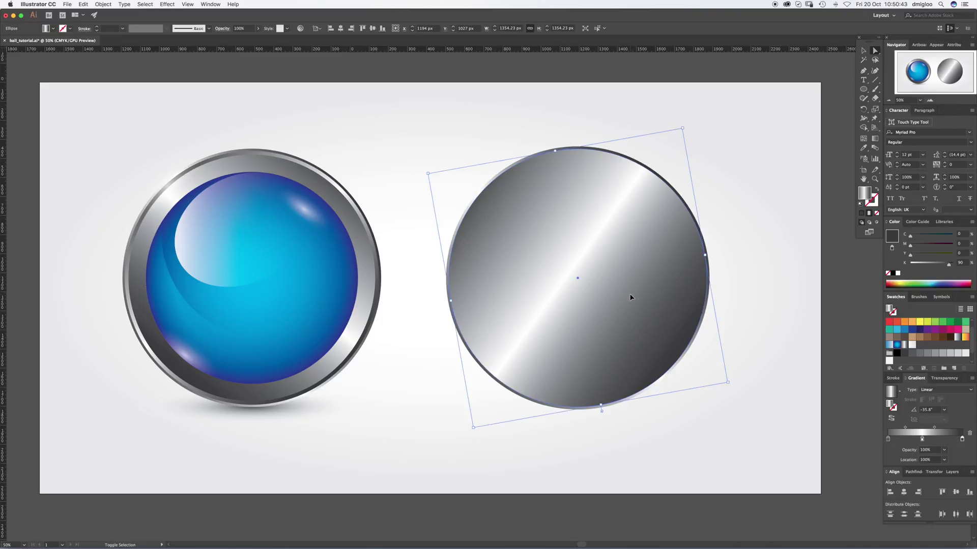
pyautogui.press('a')
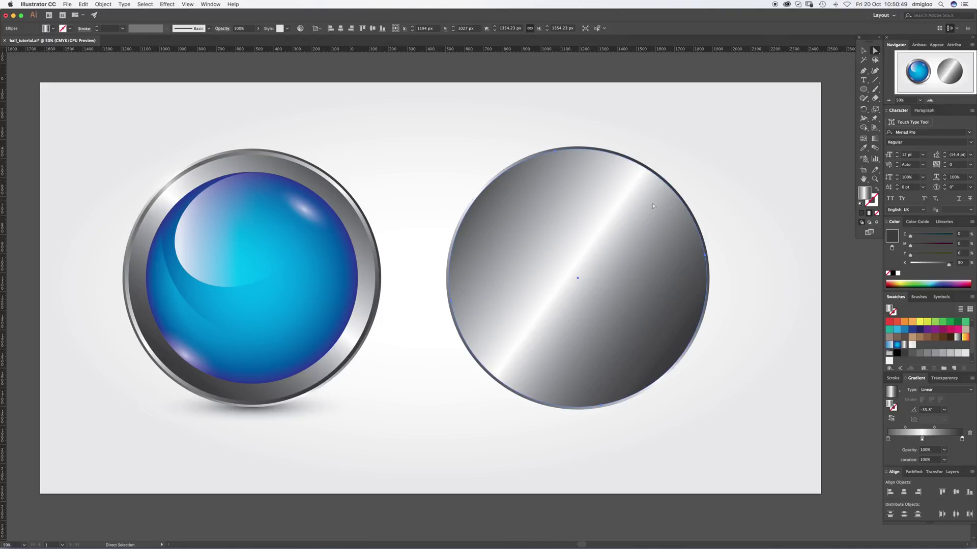
pyautogui.press('v')
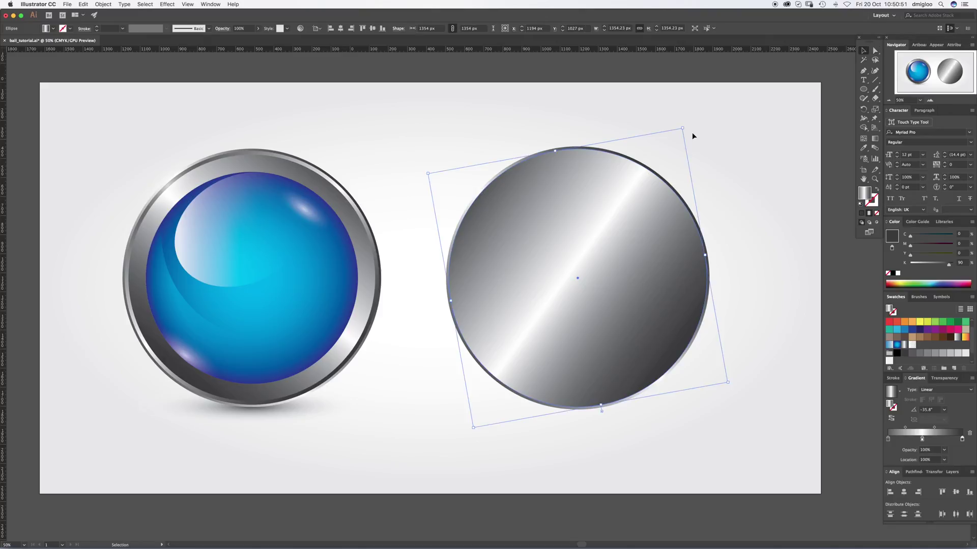
pyautogui.moveTo(683, 129); pyautogui.dragTo(693, 313)
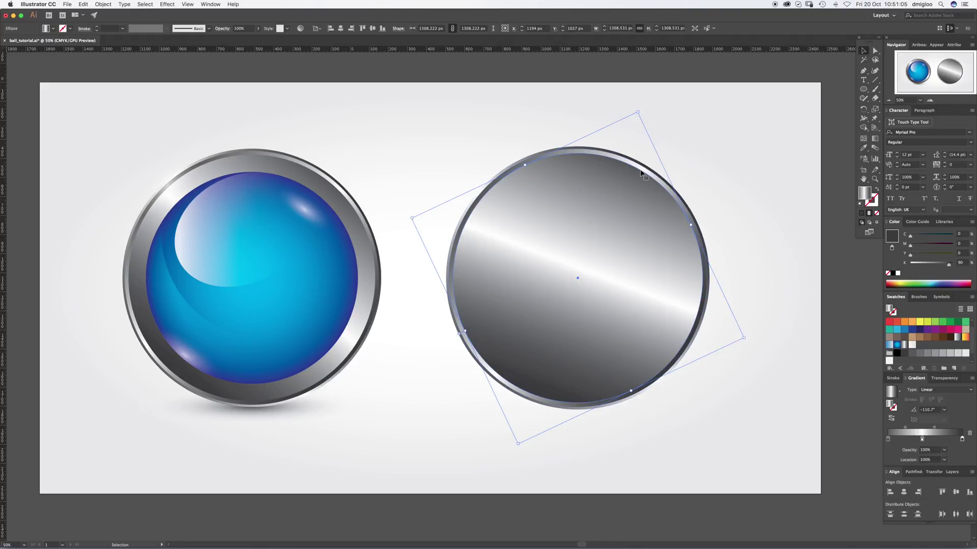
# Step: Paste a copy of the inner silver disc in front and shrink it to sit inside the ring
pyautogui.click(737, 181)
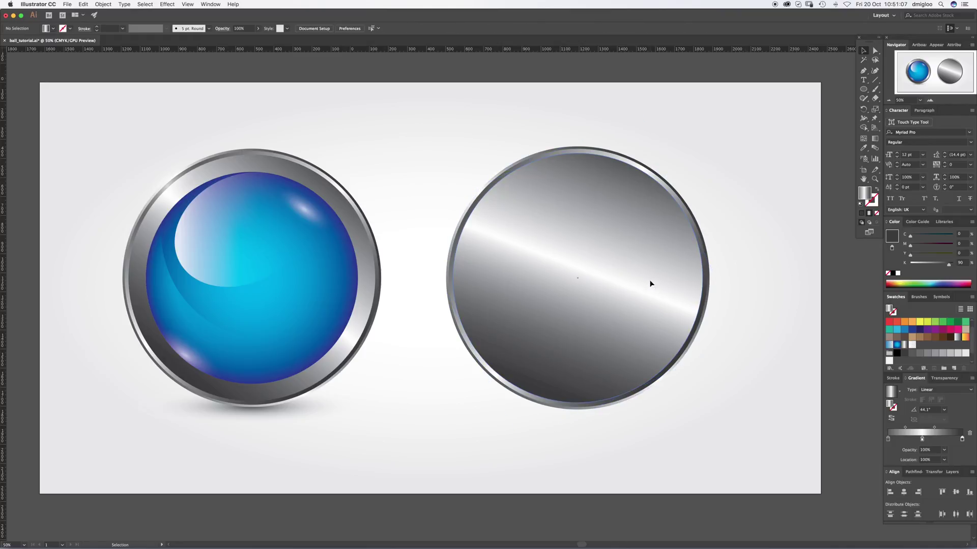
pyautogui.click(654, 287)
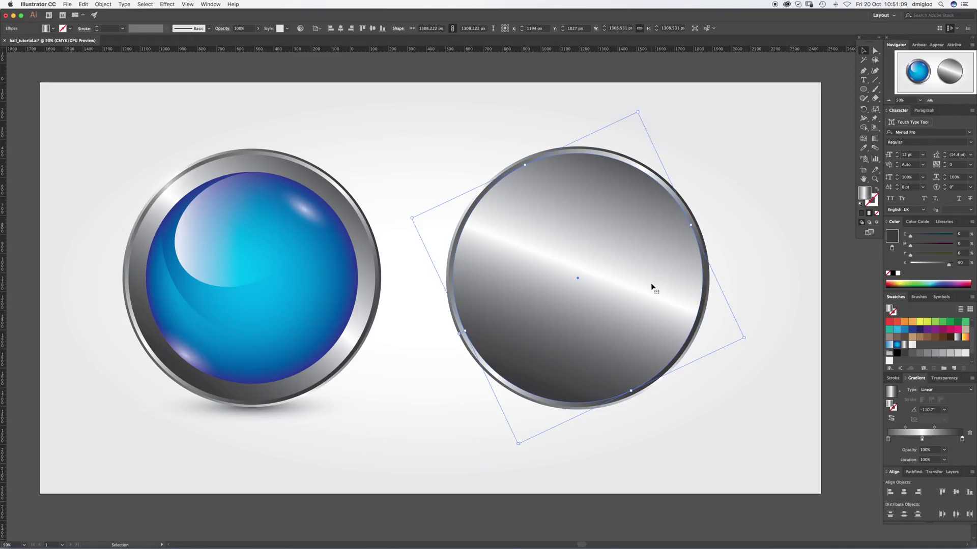
pyautogui.press('a')
pyautogui.press('v')
pyautogui.press('a')
pyautogui.press('v')
pyautogui.moveTo(637, 112); pyautogui.dragTo(628, 136)
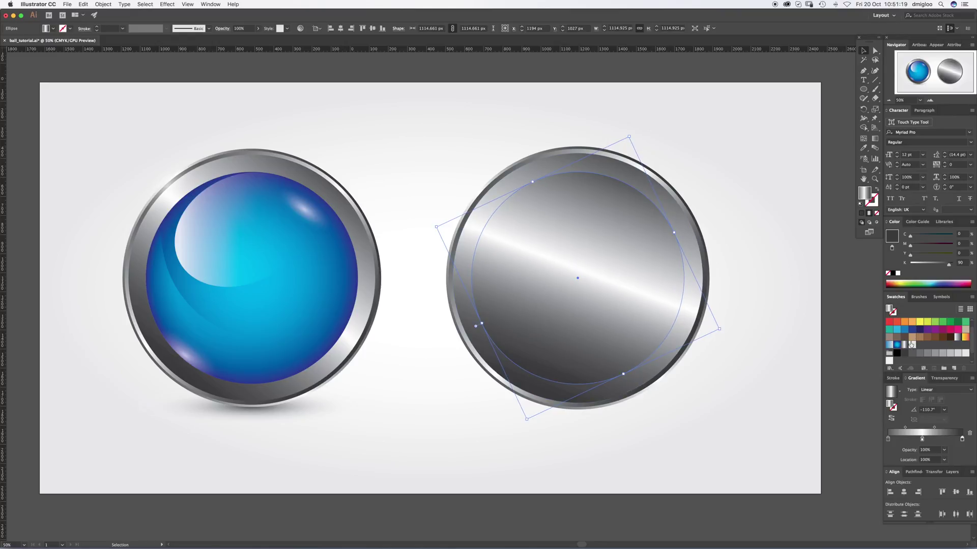
# Step: Fill the small disc with the blue radial gradient, dark-blue stop at 77.44%
pyautogui.click(897, 346)
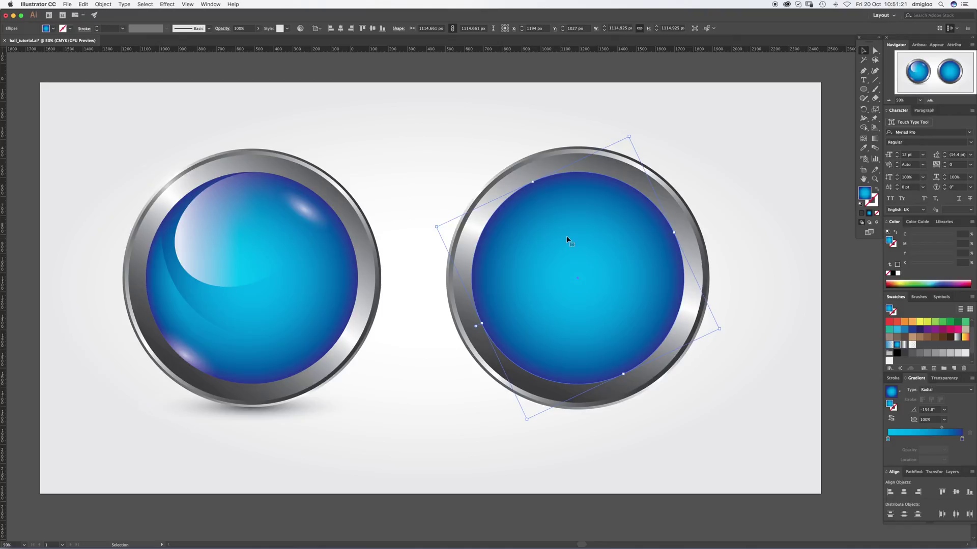
pyautogui.click(888, 440)
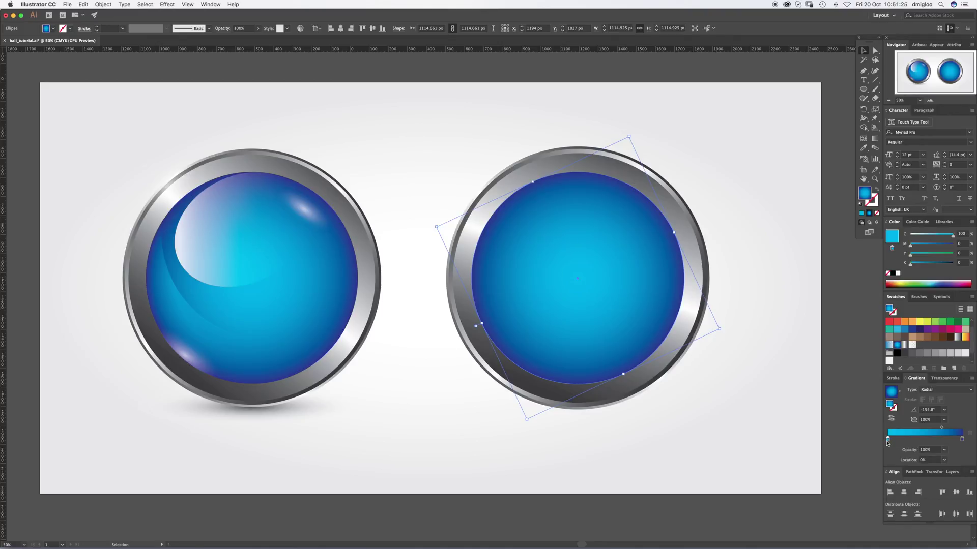
pyautogui.click(962, 439)
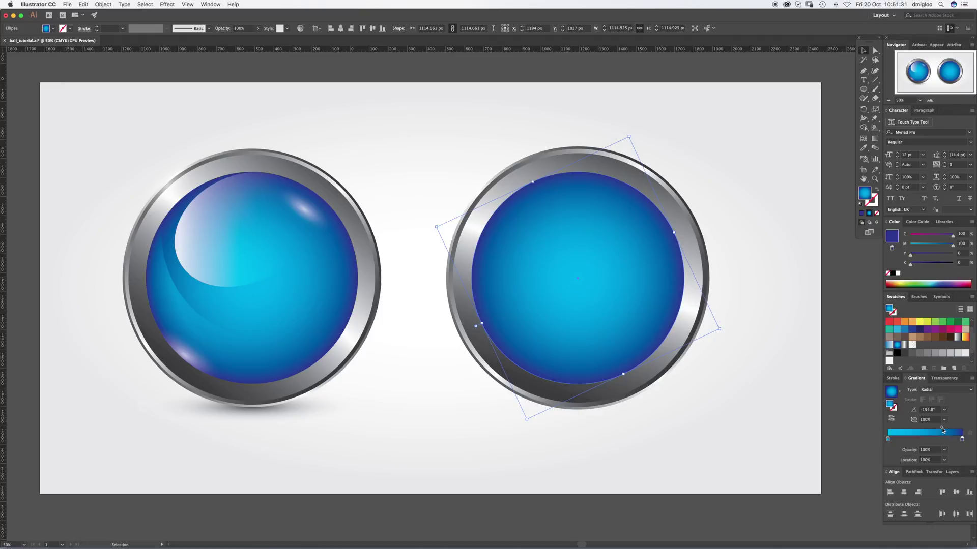
pyautogui.moveTo(942, 430)
pyautogui.mouseDown()
pyautogui.moveTo(906, 429)
pyautogui.moveTo(946, 429)
pyautogui.mouseUp()
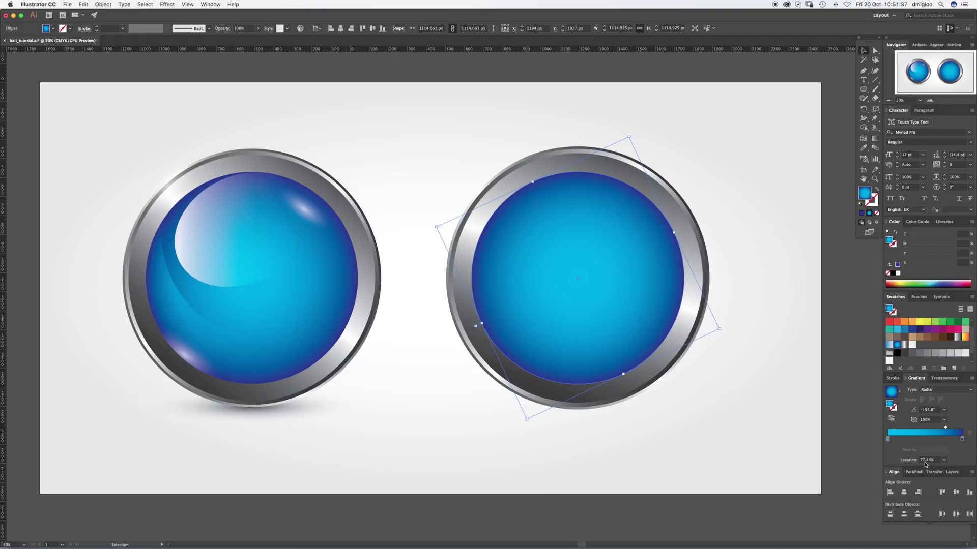
pyautogui.click(764, 251)
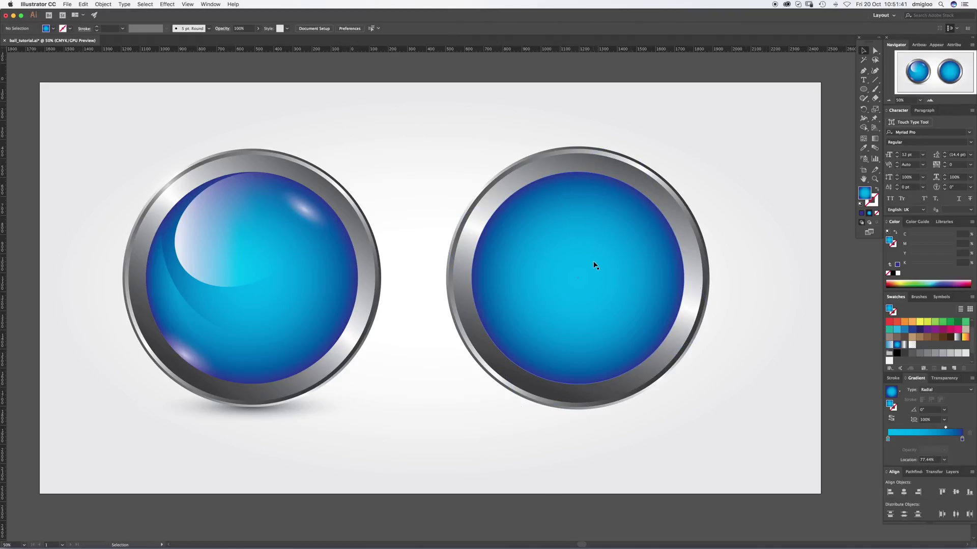
# Step: Inspect the left ball's highlight, crescent and large highlight ellipse
pyautogui.click(218, 260)
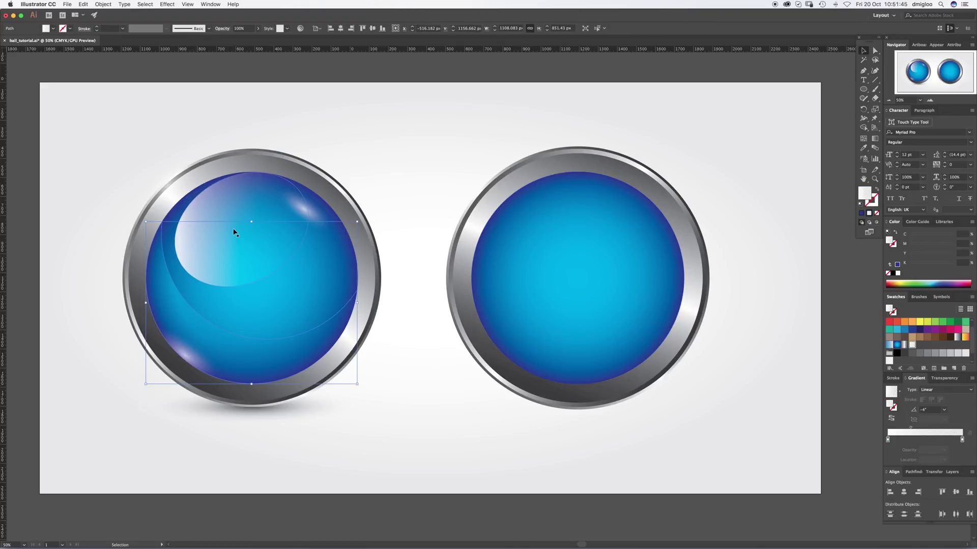
pyautogui.click(252, 357)
pyautogui.click(242, 263)
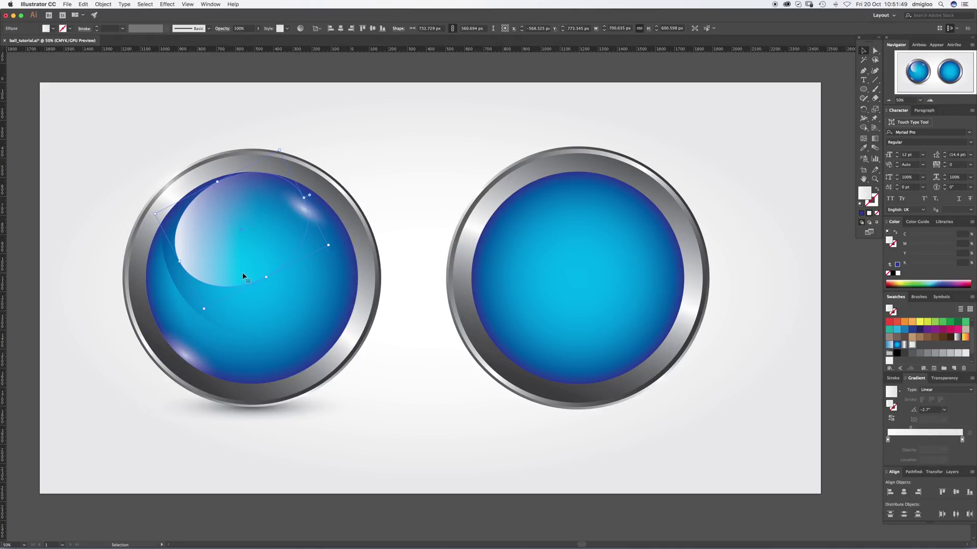
pyautogui.click(770, 124)
# Step: Draw a highlight ellipse over the right ball's upper left, rotated about 27° counter-clockwise
pyautogui.click(864, 89)
pyautogui.moveTo(525, 219); pyautogui.dragTo(668, 326)
pyautogui.press('v')
pyautogui.moveTo(607, 284); pyautogui.dragTo(582, 250)
pyautogui.moveTo(650, 296); pyautogui.dragTo(670, 254)
pyautogui.moveTo(584, 267); pyautogui.dragTo(595, 260)
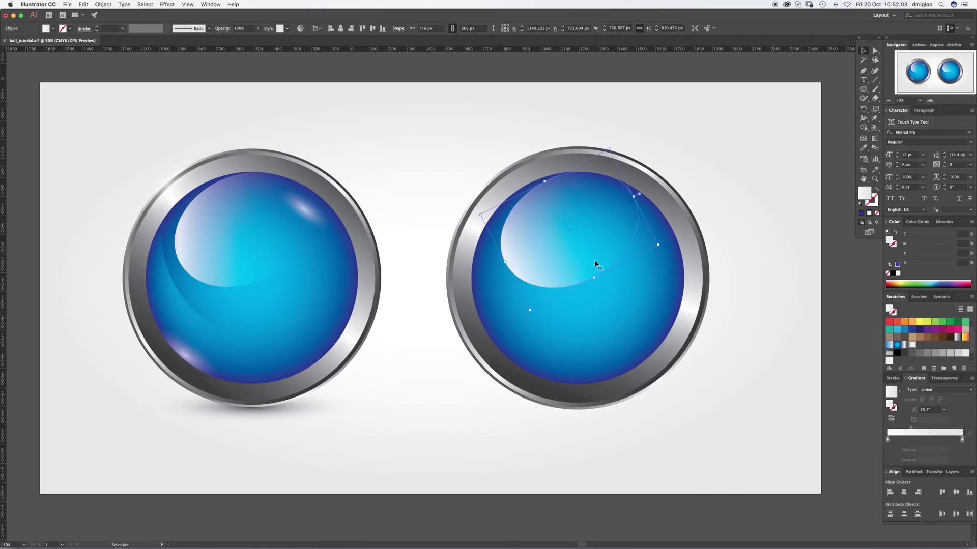
pyautogui.press('Down')
pyautogui.press('Down')
pyautogui.press('Down')
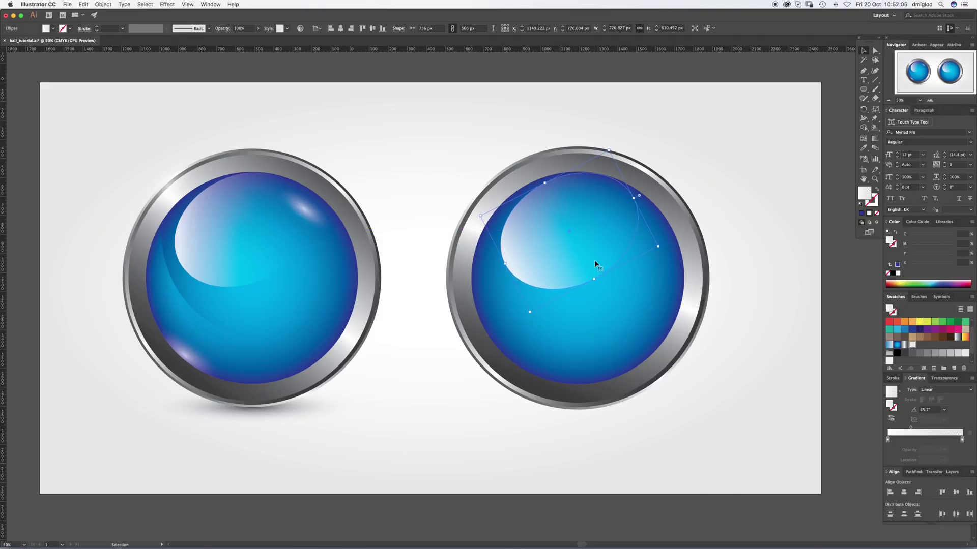
pyautogui.press('Down')
pyautogui.press('Down')
pyautogui.press('Down')
pyautogui.press('Down')
# Step: Set the highlight's gradient stops to white at 90% and 0% opacity
pyautogui.click(874, 138)
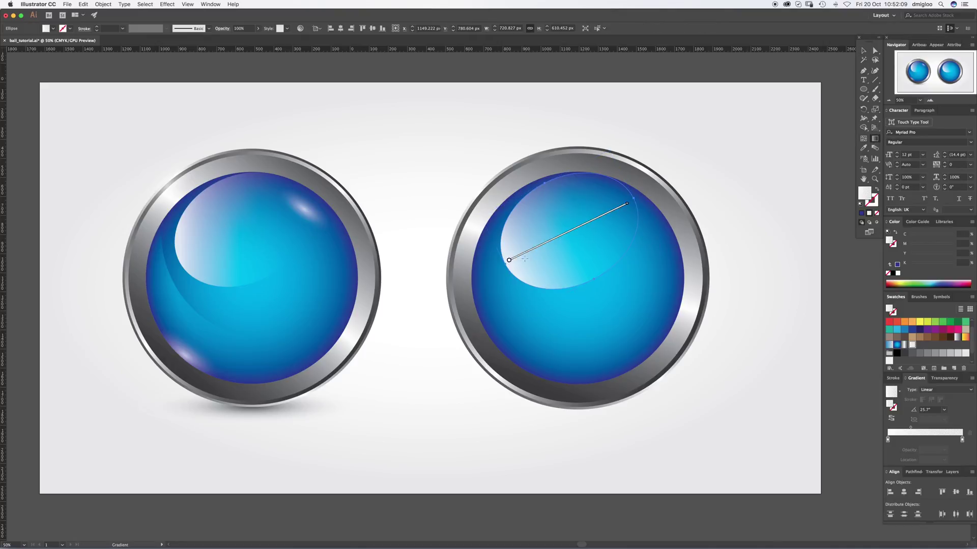
pyautogui.press('v')
pyautogui.click(887, 440)
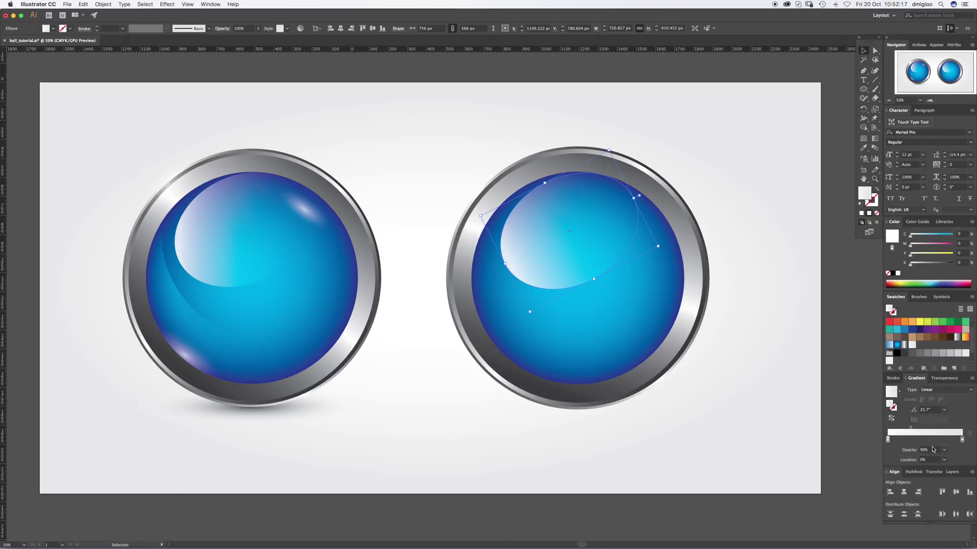
pyautogui.click(963, 440)
pyautogui.click(727, 166)
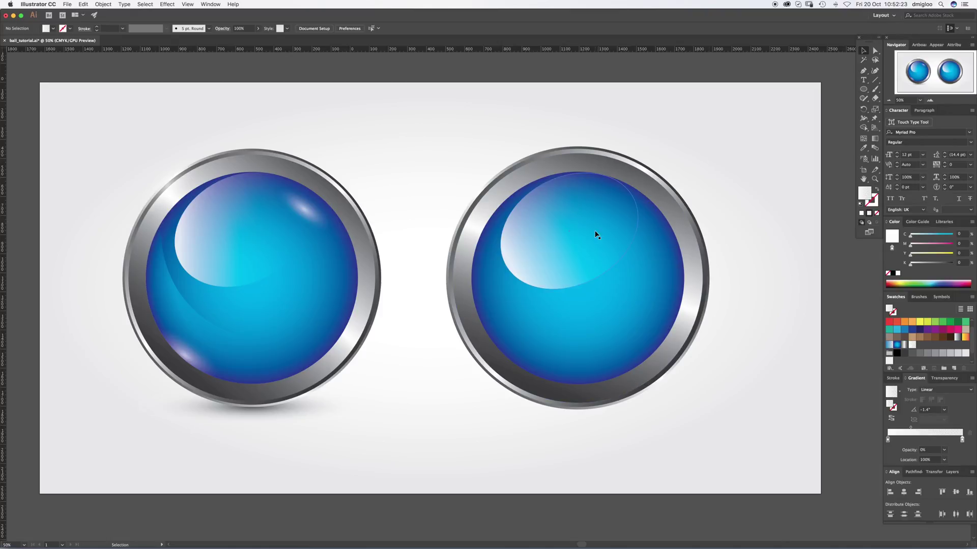
# Step: Set the right ball's highlight blend mode to Screen
pyautogui.click(607, 236)
pyautogui.click(944, 378)
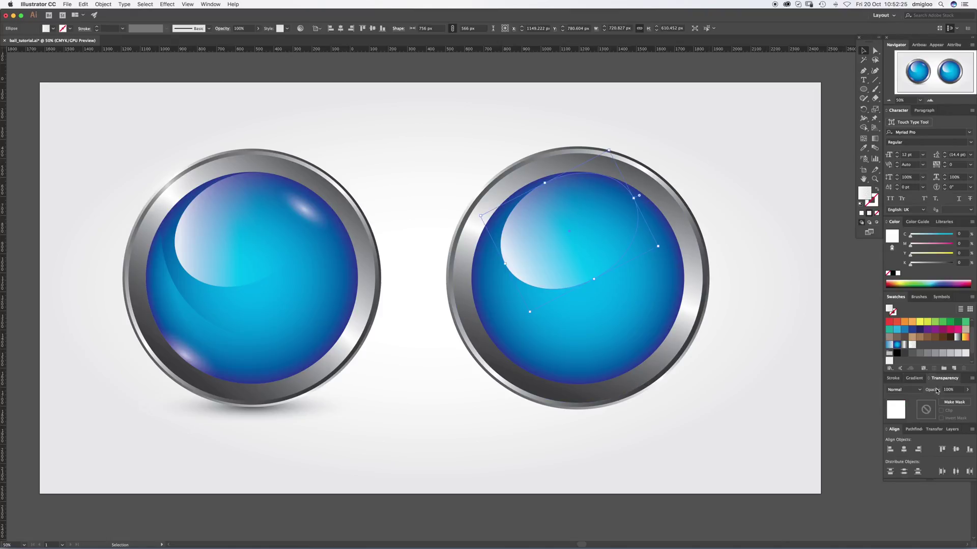
pyautogui.click(920, 390)
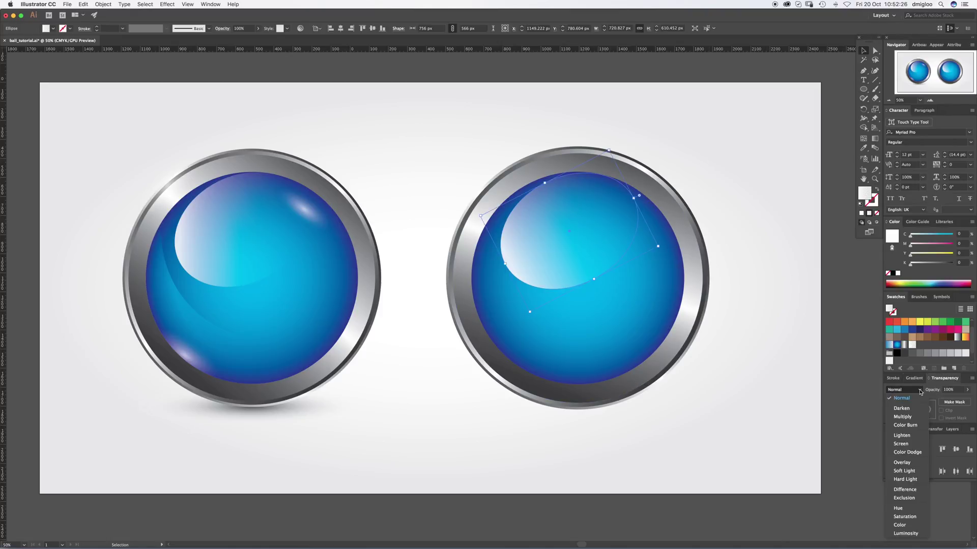
pyautogui.click(911, 445)
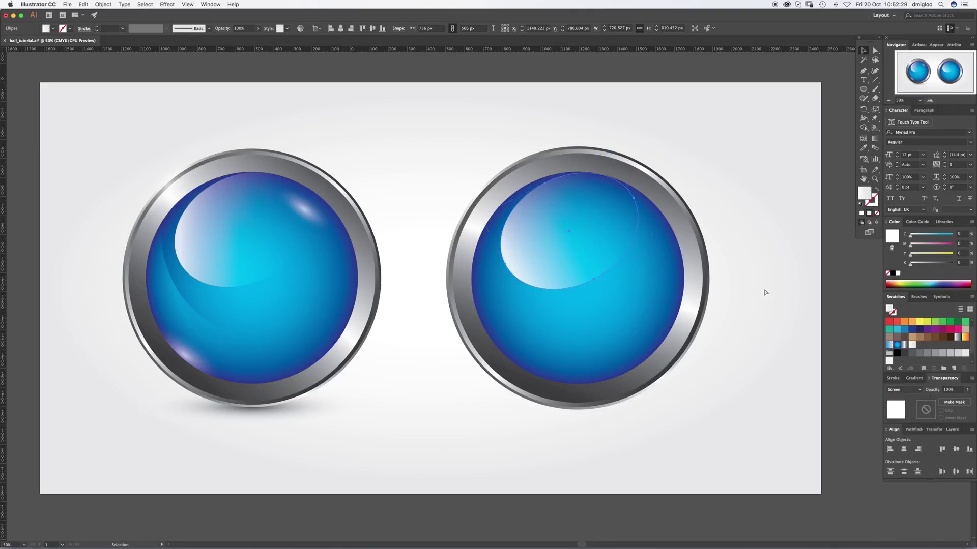
pyautogui.click(777, 302)
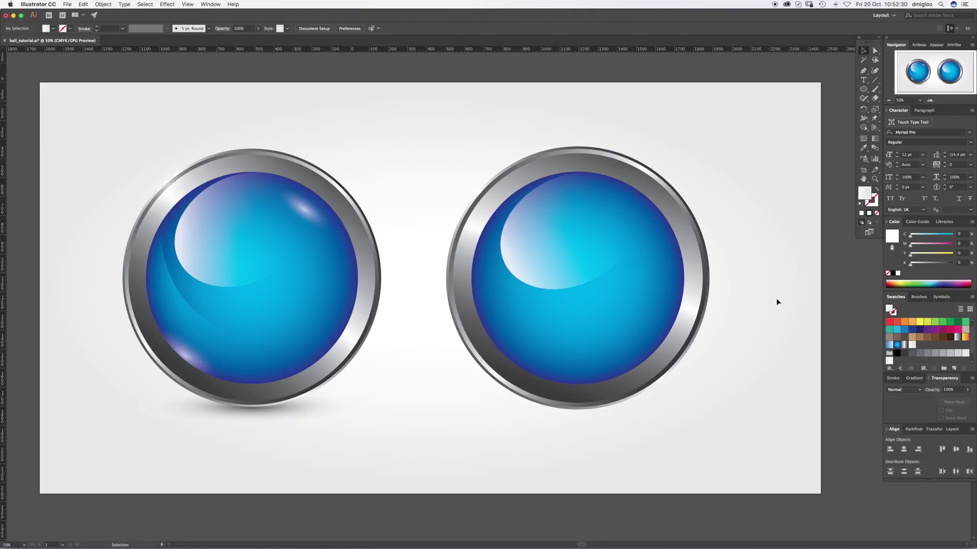
pyautogui.click(585, 252)
pyautogui.click(764, 202)
# Step: Duplicate the right ball's blue circle and offset the copy up and to the right
pyautogui.click(626, 337)
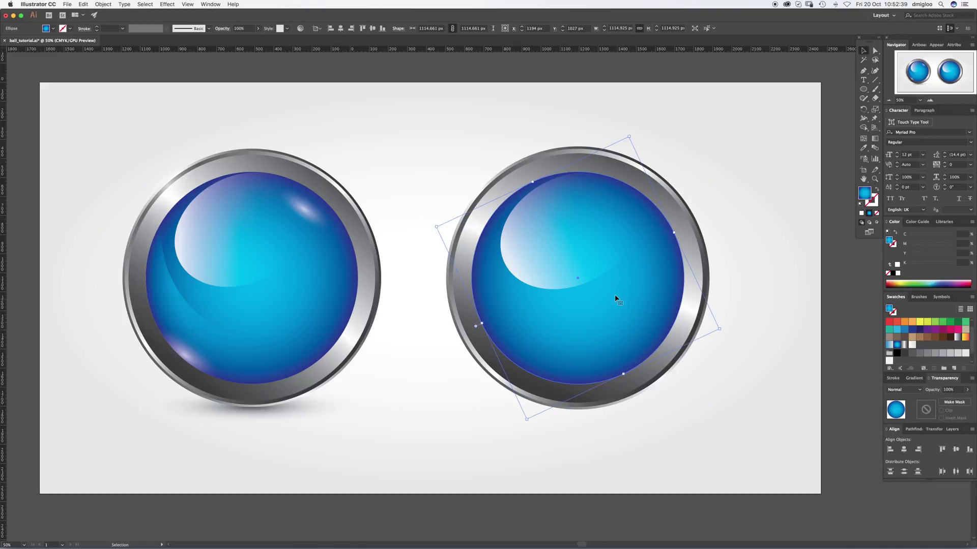
pyautogui.press('a')
pyautogui.press('super+z')
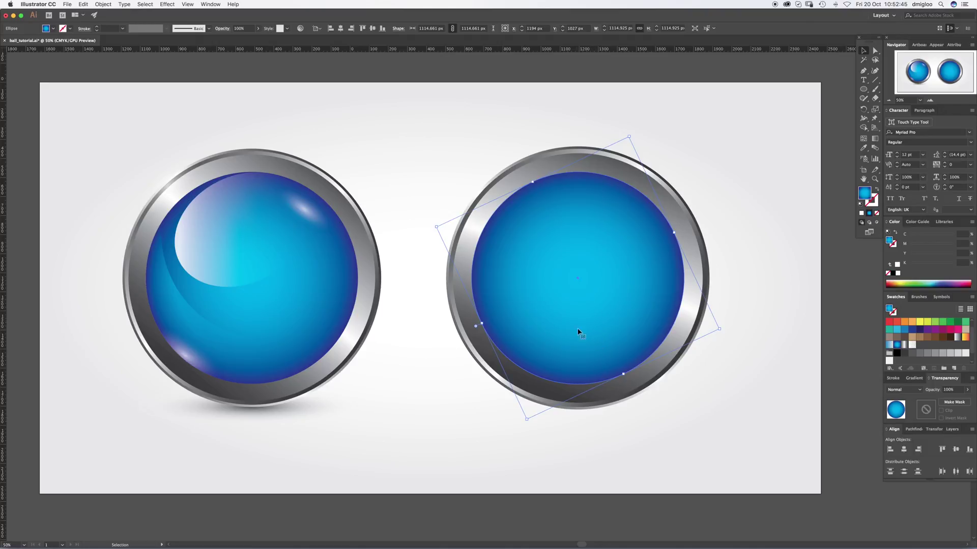
pyautogui.moveTo(563, 351); pyautogui.dragTo(583, 313)
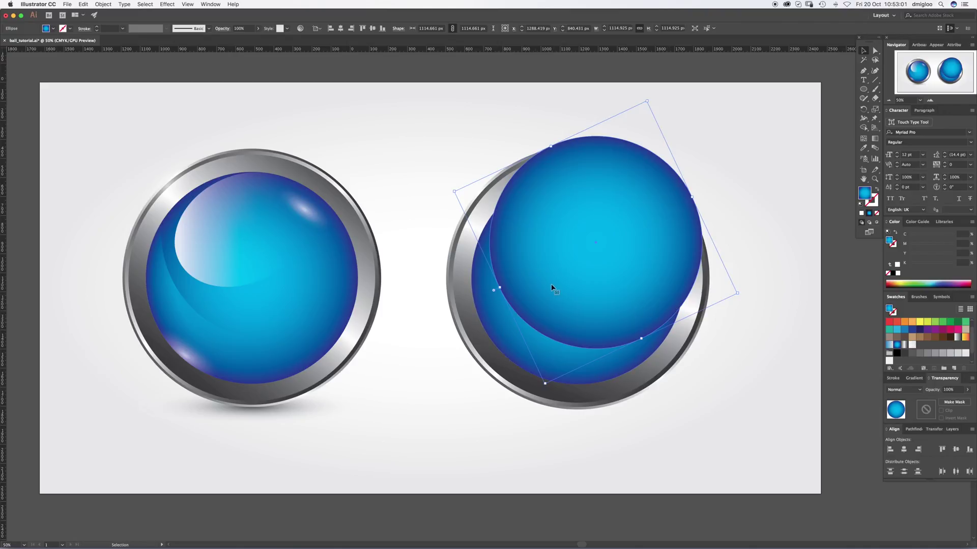
# Step: Cut the front circle out of the back one, leaving a crescent
pyautogui.keyDown('shift'); pyautogui.click(503, 351); pyautogui.keyUp('shift')
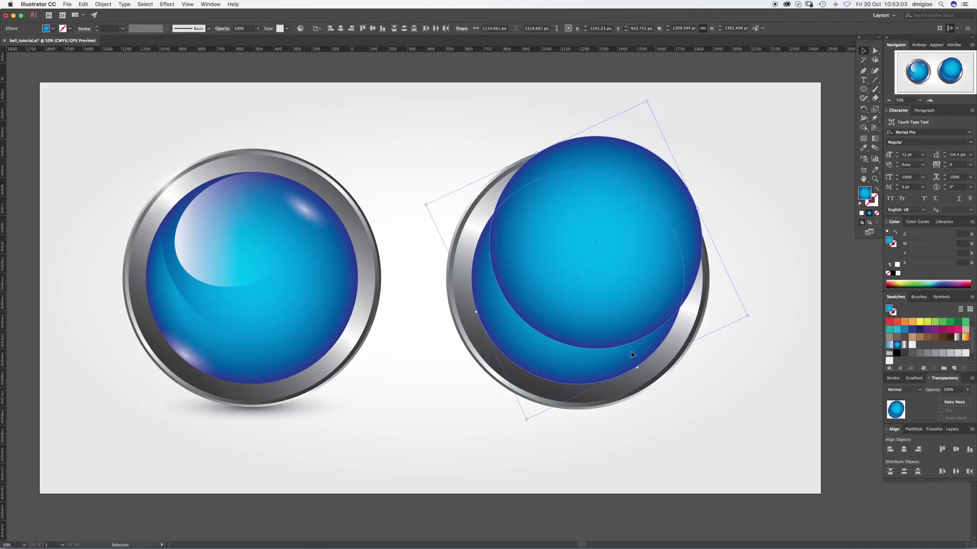
pyautogui.click(912, 430)
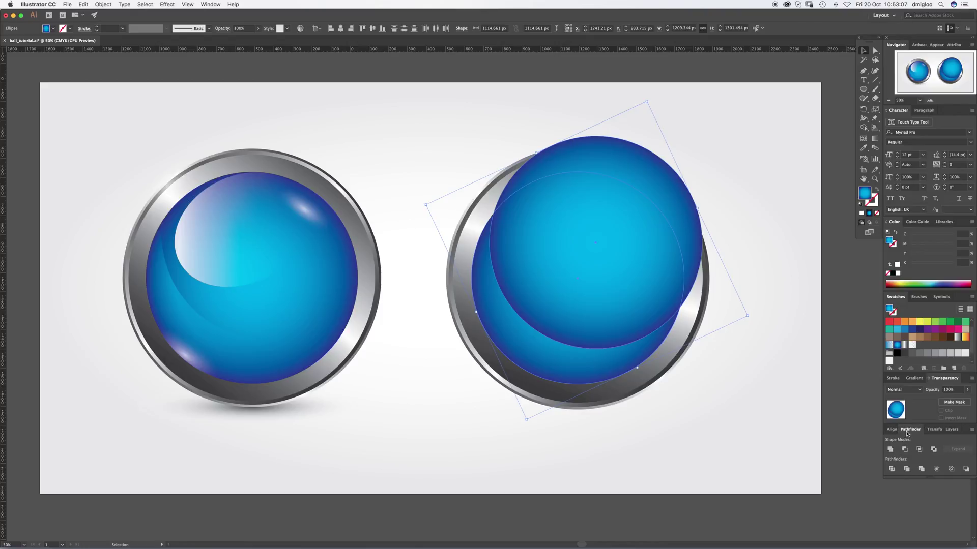
pyautogui.click(210, 5)
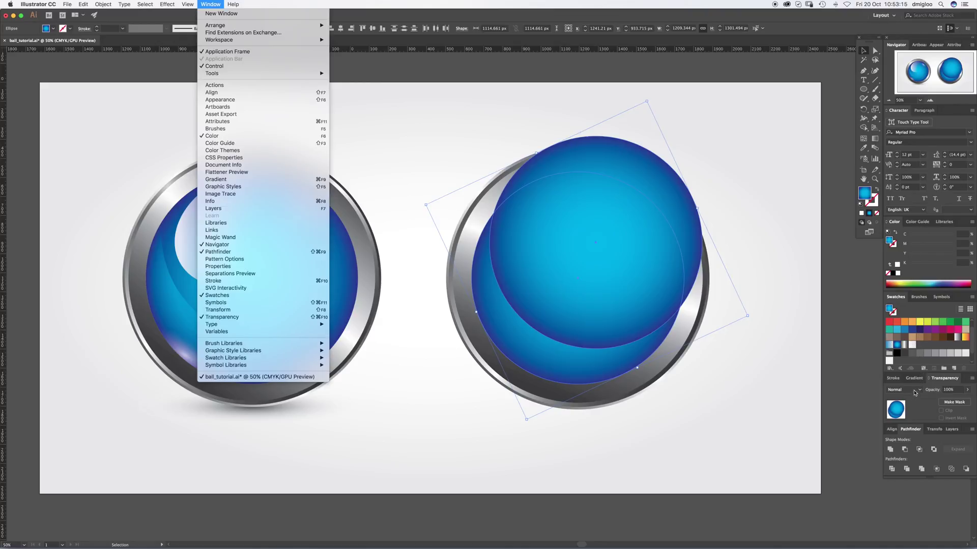
pyautogui.click(521, 250)
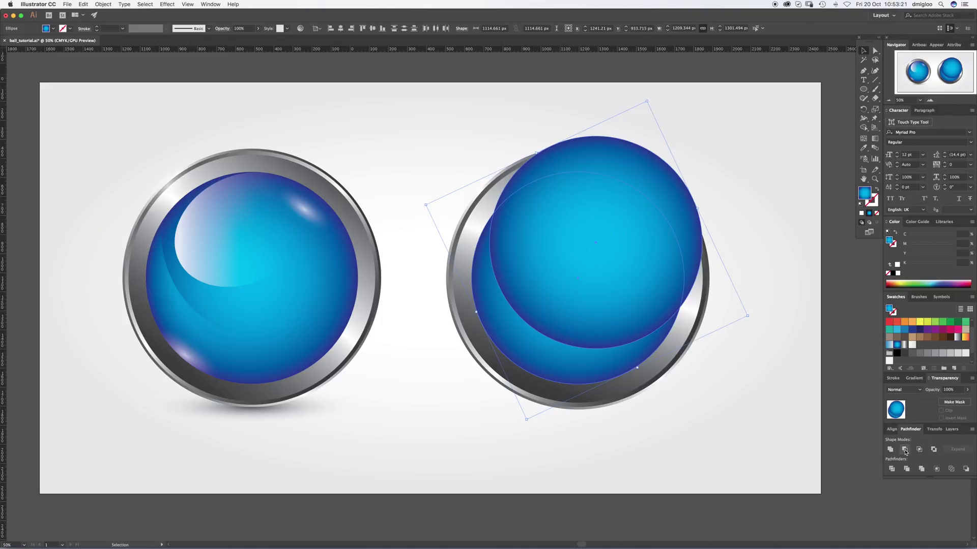
pyautogui.click(905, 451)
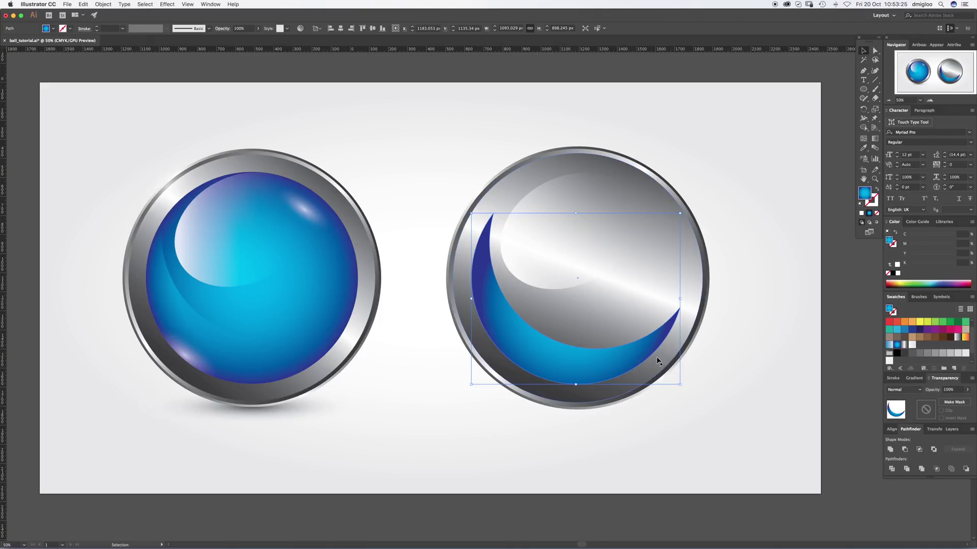
# Step: Step through undo and redo to restore the inner blue circle, then deselect
pyautogui.click(779, 296)
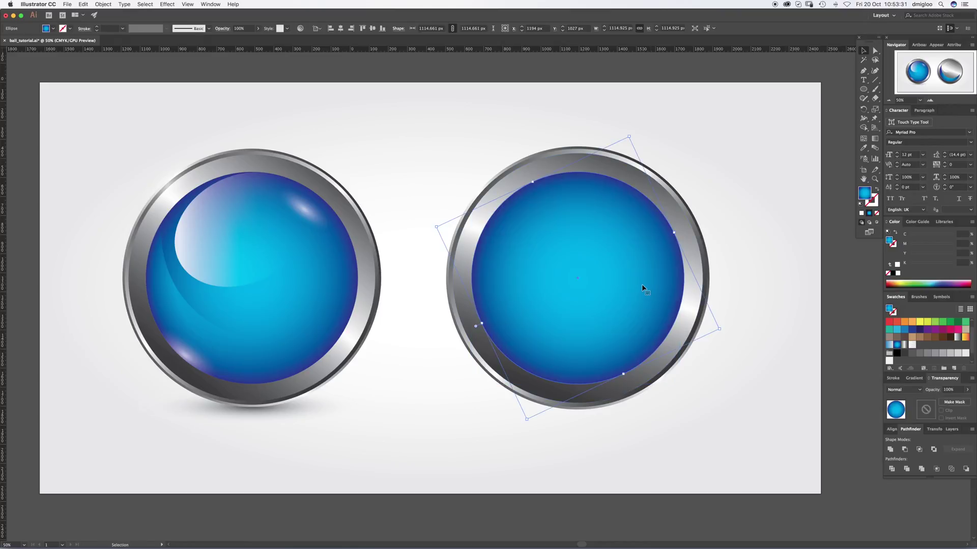
pyautogui.hotkey('ctrl', 'z')
pyautogui.press('a')
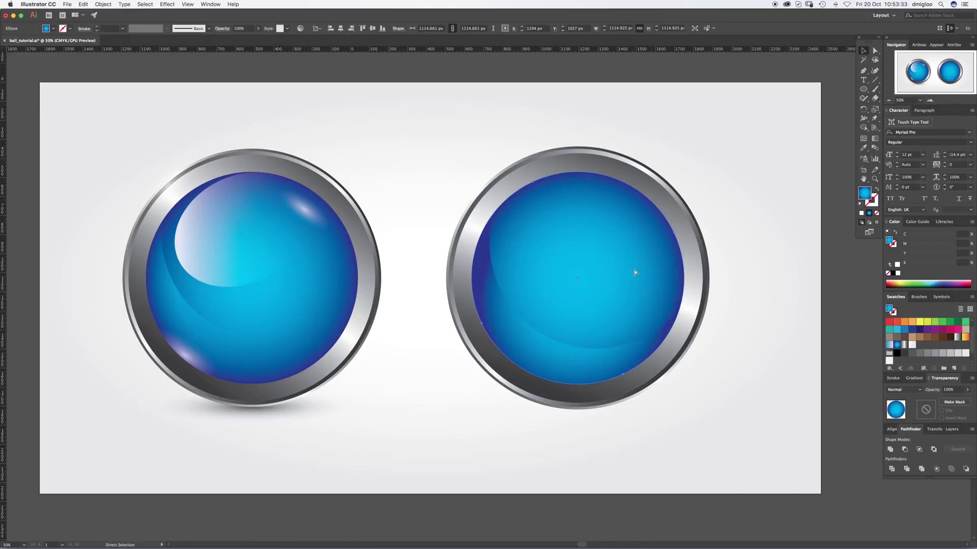
pyautogui.hotkey('ctrl', 'z')
pyautogui.hotkey('ctrl', 'shift', 'z')
pyautogui.press('v')
pyautogui.click(778, 263)
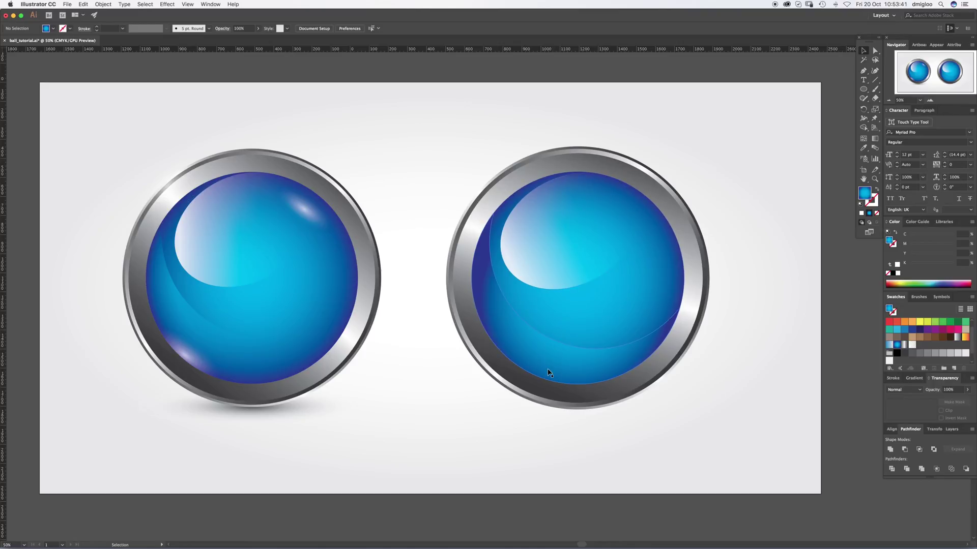
# Step: Inspect the right crescent and the left ball's white overlay crescent, undoing trial moves
pyautogui.click(534, 359)
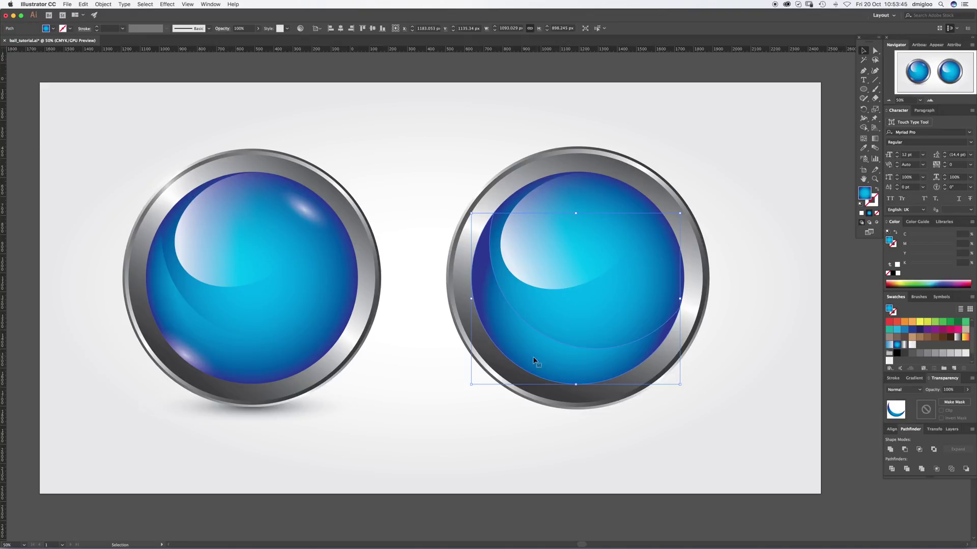
pyautogui.click(240, 359)
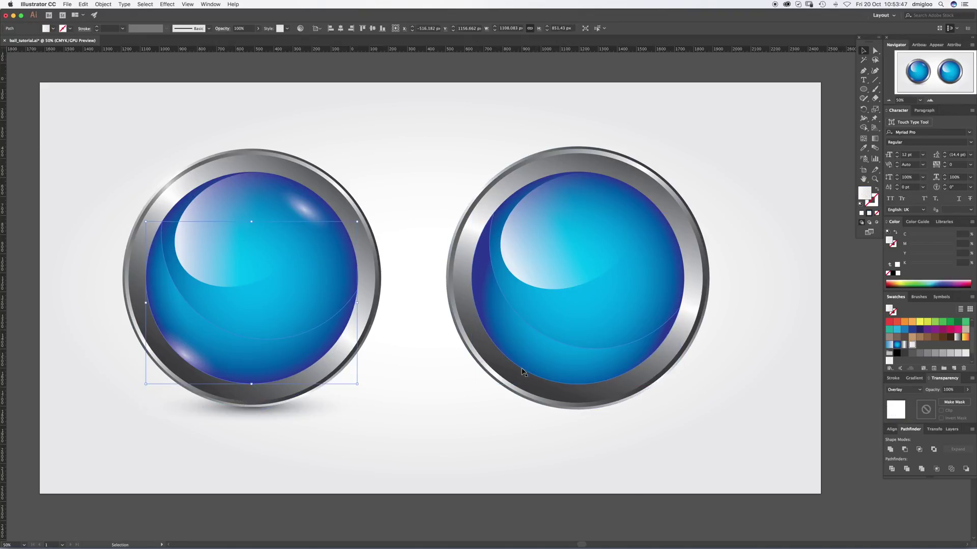
pyautogui.click(533, 354)
pyautogui.moveTo(536, 354); pyautogui.dragTo(487, 431)
pyautogui.press('super+z')
pyautogui.click(210, 407)
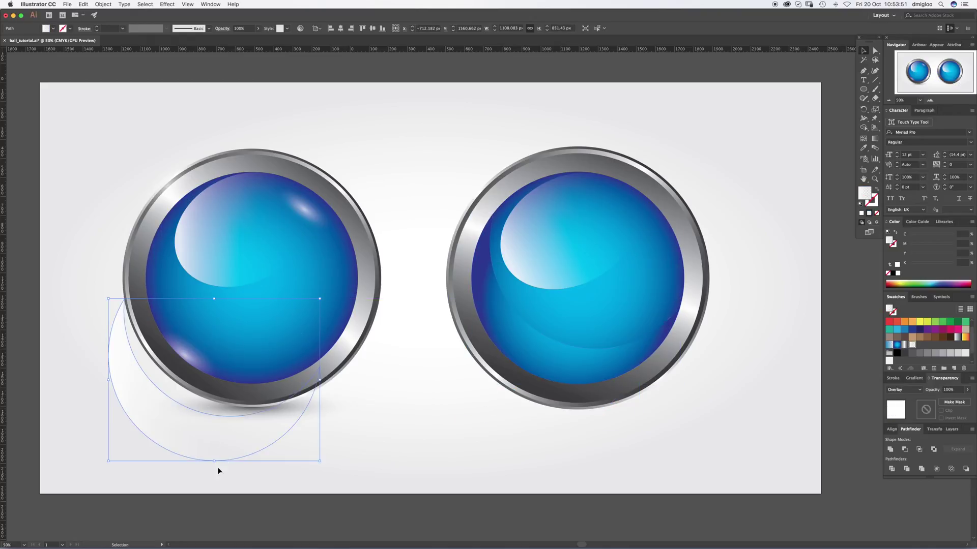
pyautogui.press('a')
pyautogui.moveTo(224, 377); pyautogui.dragTo(234, 487)
pyautogui.press('v')
pyautogui.press('super+z')
# Step: Apply the left ball's white crescent fill to the right crescent with the Eyedropper
pyautogui.click(549, 364)
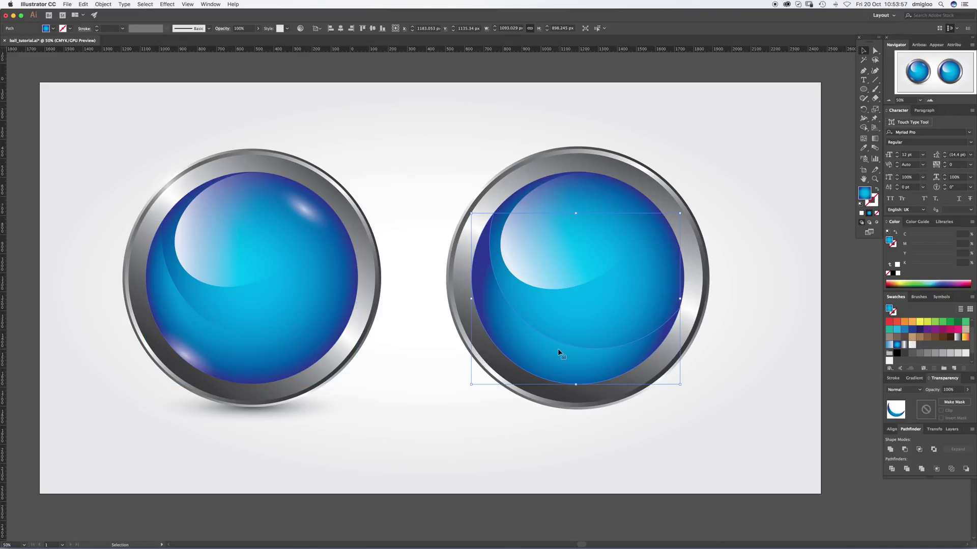
pyautogui.press('i')
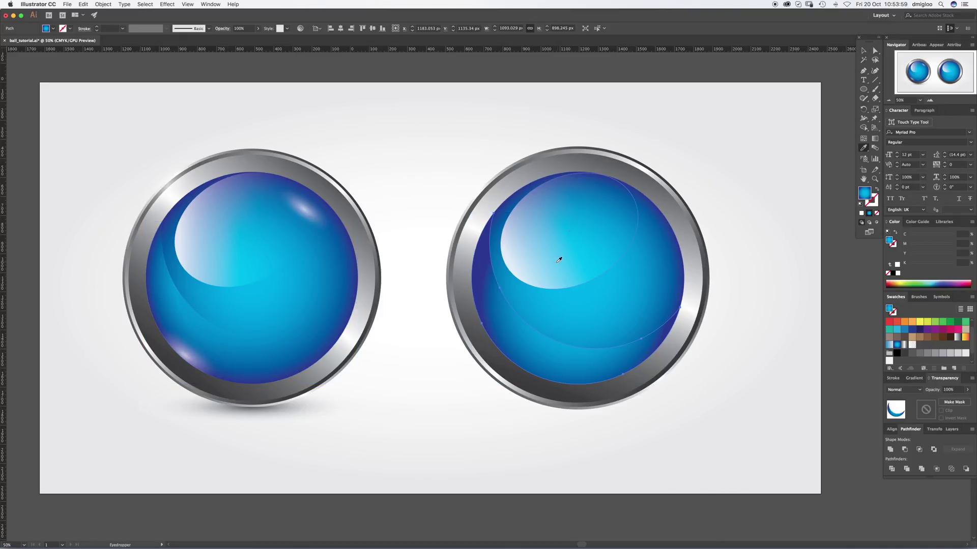
pyautogui.click(568, 230)
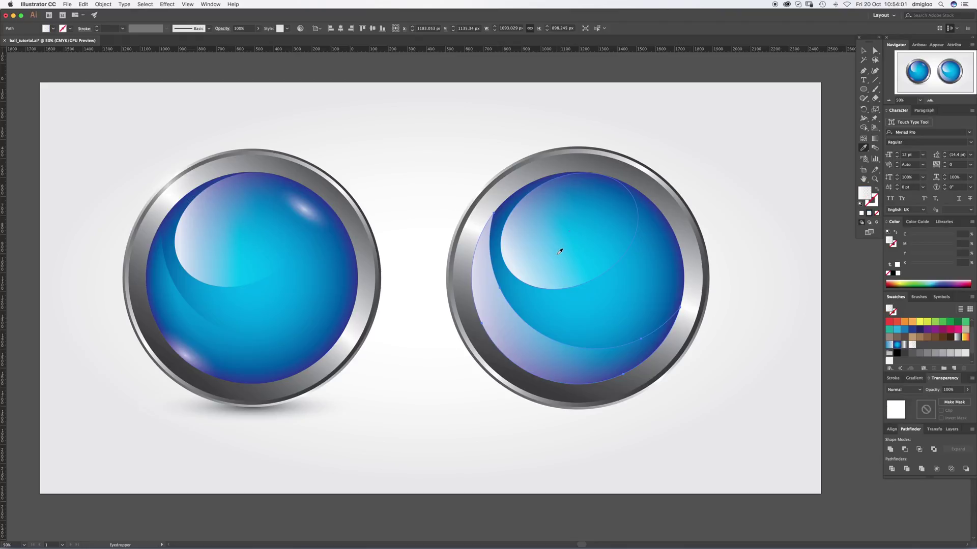
pyautogui.press('v')
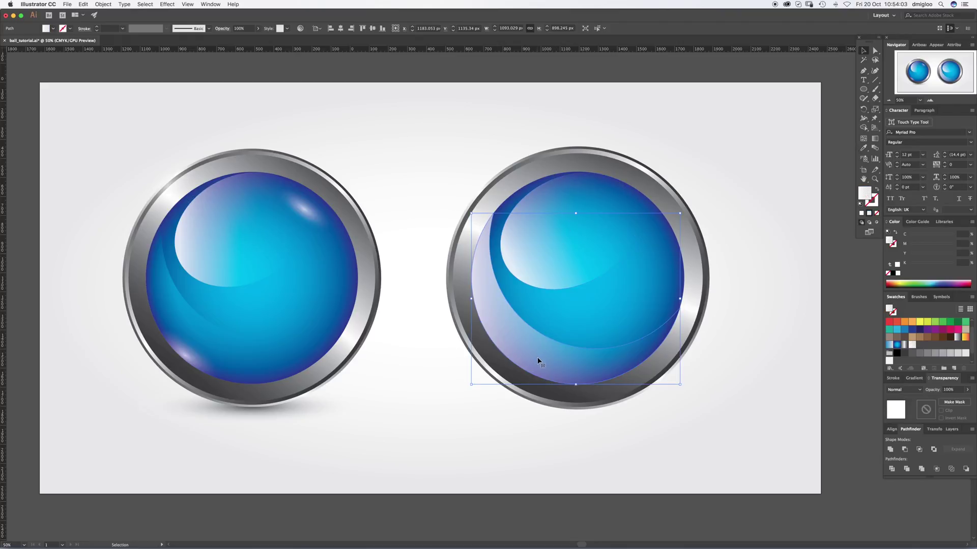
# Step: Redraw the crescent's gradient to fade upward from its lower-left edge
pyautogui.click(875, 138)
pyautogui.moveTo(448, 323)
pyautogui.mouseDown()
pyautogui.moveTo(519, 342)
pyautogui.moveTo(654, 355)
pyautogui.mouseUp()
pyautogui.moveTo(454, 369)
pyautogui.mouseDown()
pyautogui.moveTo(584, 338)
pyautogui.moveTo(618, 318)
pyautogui.mouseUp()
pyautogui.moveTo(449, 374)
pyautogui.mouseDown()
pyautogui.moveTo(569, 340)
pyautogui.moveTo(567, 288)
pyautogui.mouseUp()
pyautogui.press('super+shift+a')
pyautogui.press('v')
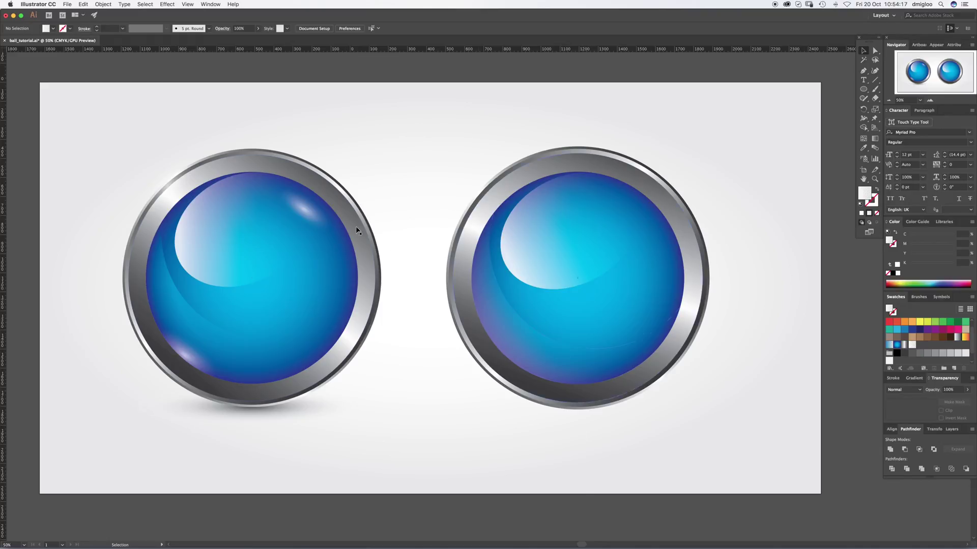
# Step: Draw a flat ellipse near the top of the right ball
pyautogui.click(308, 216)
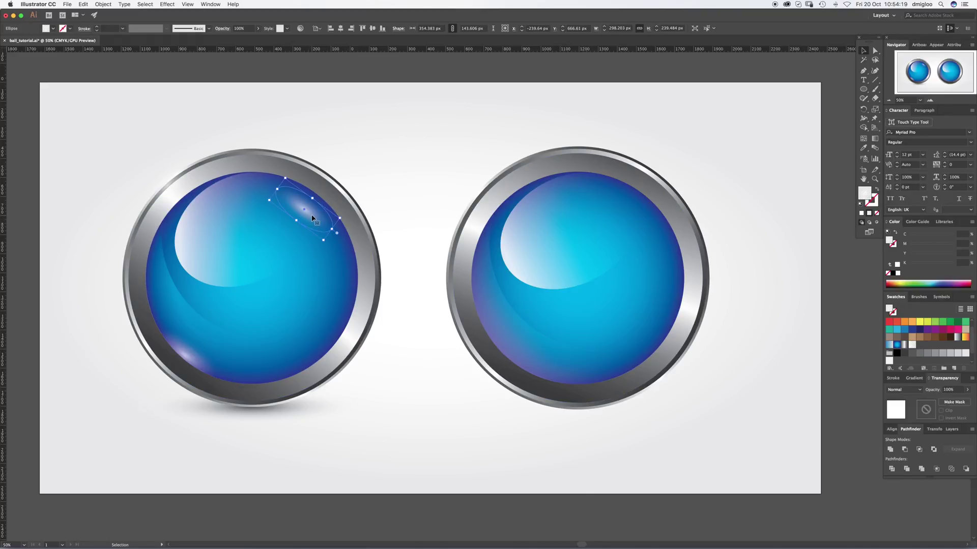
pyautogui.click(863, 89)
pyautogui.moveTo(536, 213); pyautogui.dragTo(624, 240)
pyautogui.press('v')
# Step: Set the highlight ellipse's gradient type to Radial
pyautogui.click(874, 138)
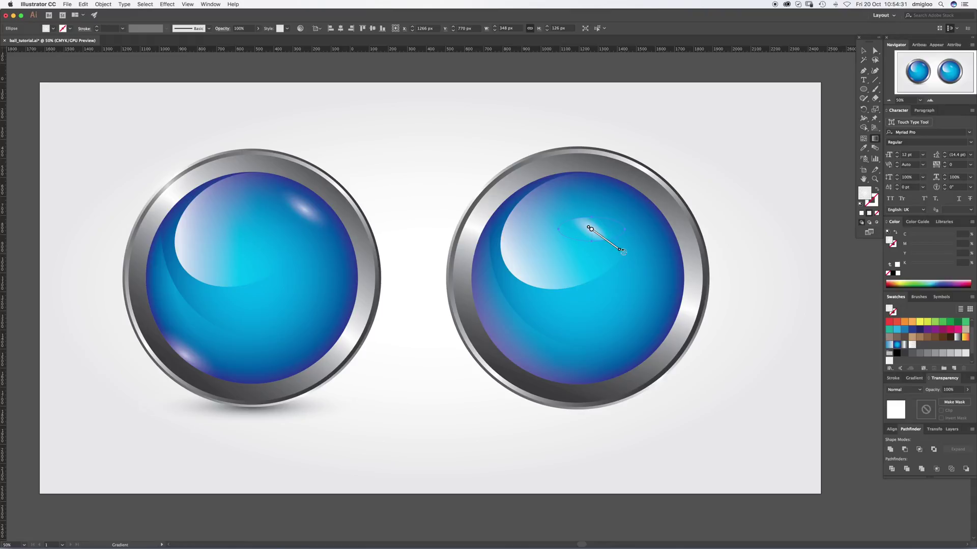
pyautogui.moveTo(624, 251); pyautogui.dragTo(630, 232)
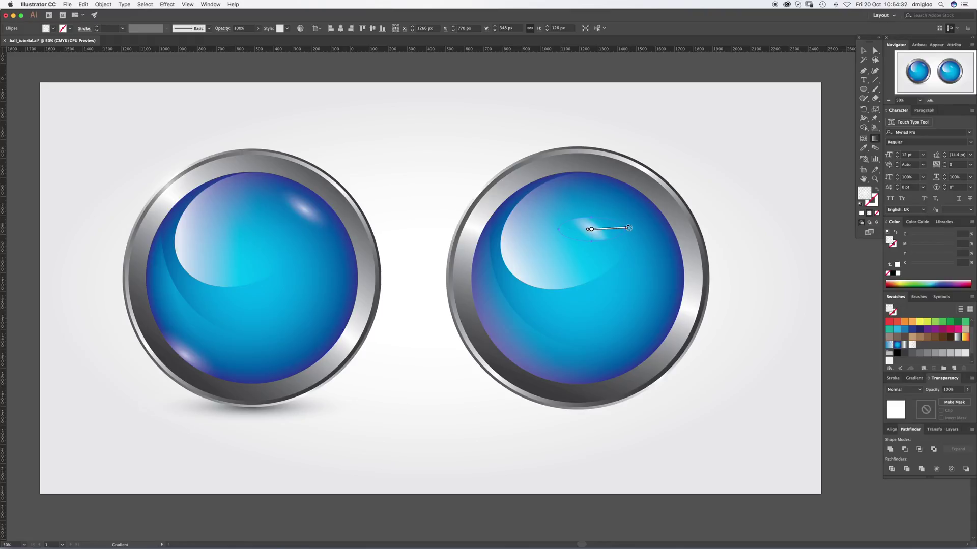
pyautogui.press('super+shift+a')
pyautogui.press('v')
pyautogui.click(597, 231)
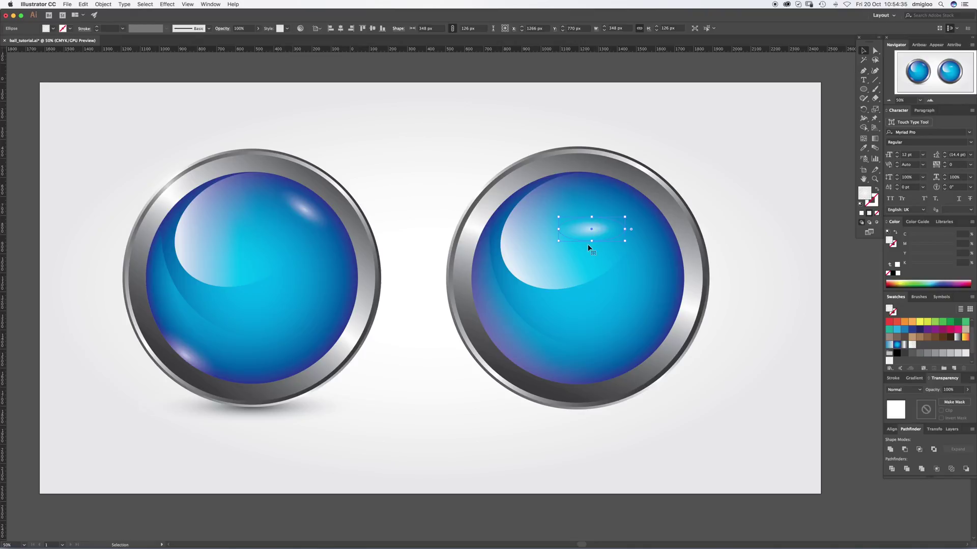
pyautogui.click(914, 379)
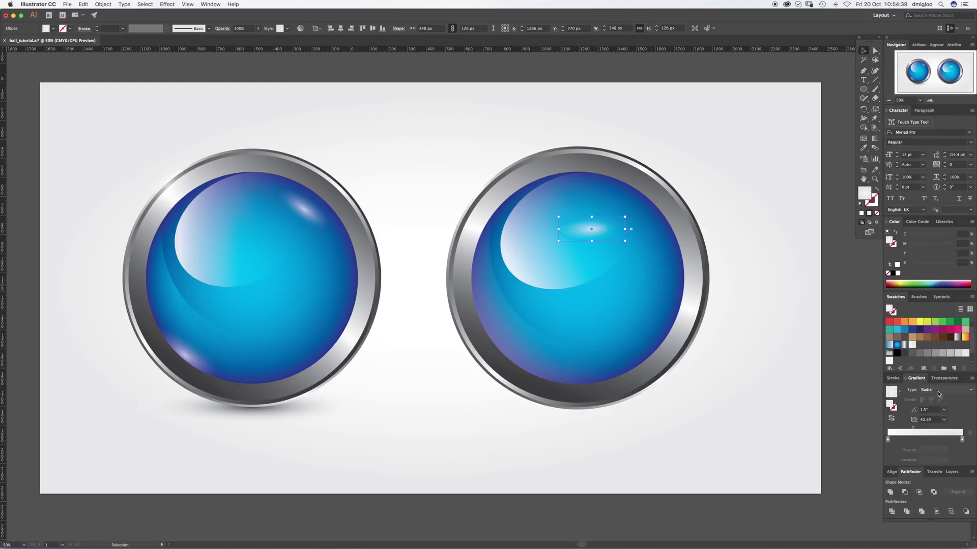
pyautogui.click(935, 392)
pyautogui.click(938, 399)
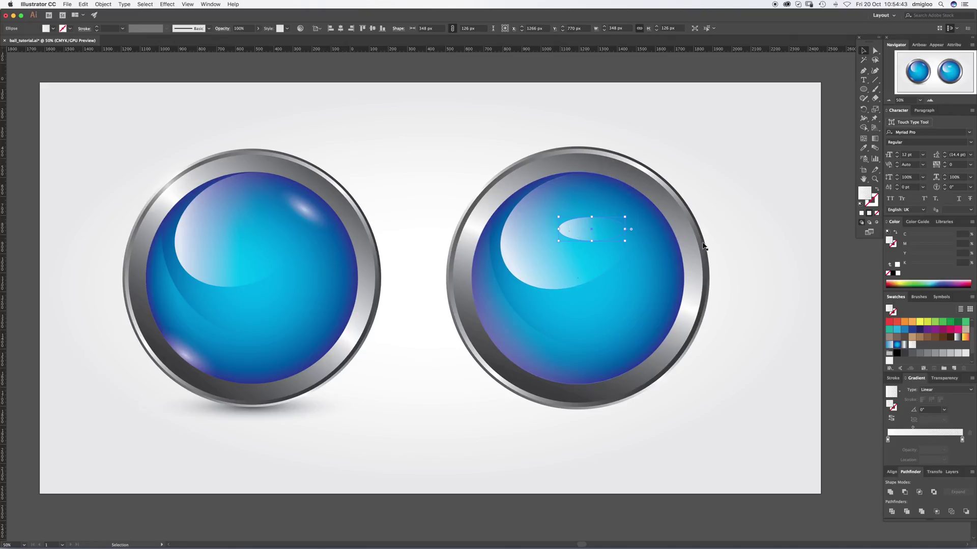
pyautogui.click(934, 391)
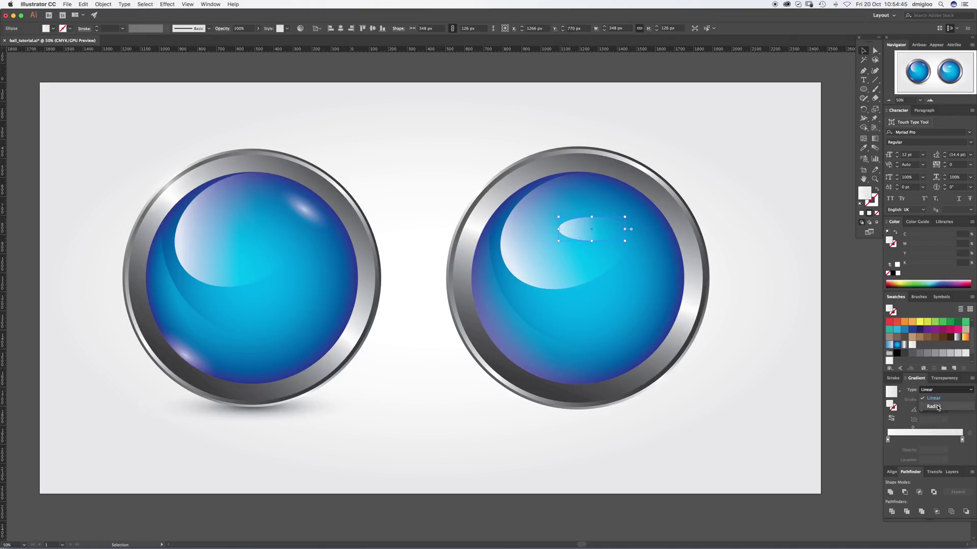
pyautogui.click(938, 407)
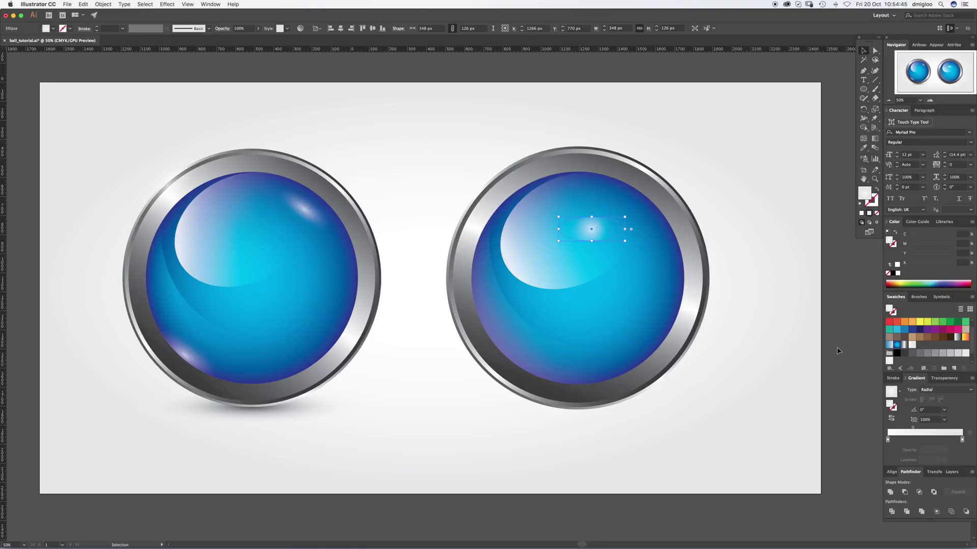
# Step: Squash the radial highlight into a flat oval and adjust its left stop's opacity
pyautogui.click(875, 138)
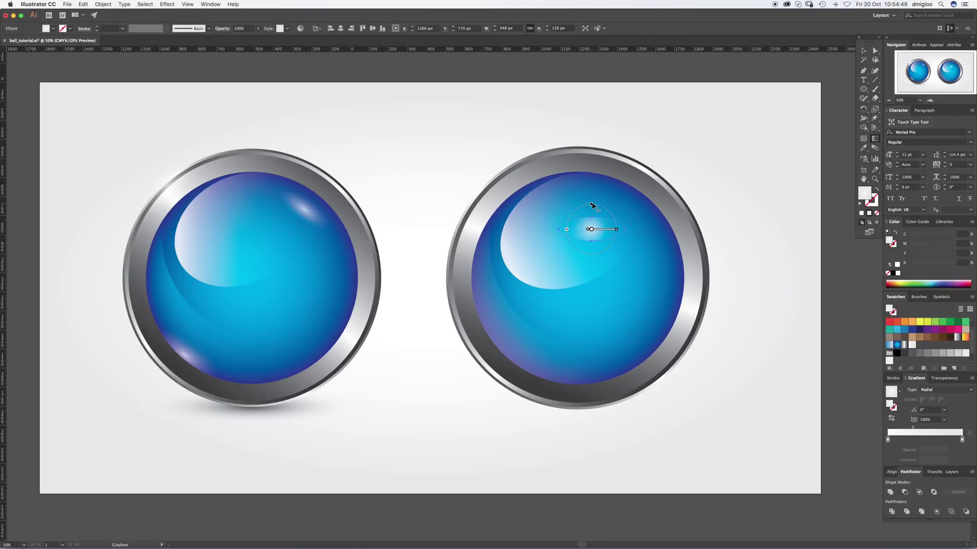
pyautogui.moveTo(592, 206)
pyautogui.mouseDown()
pyautogui.moveTo(592, 218)
pyautogui.moveTo(558, 229)
pyautogui.mouseUp()
pyautogui.click(887, 439)
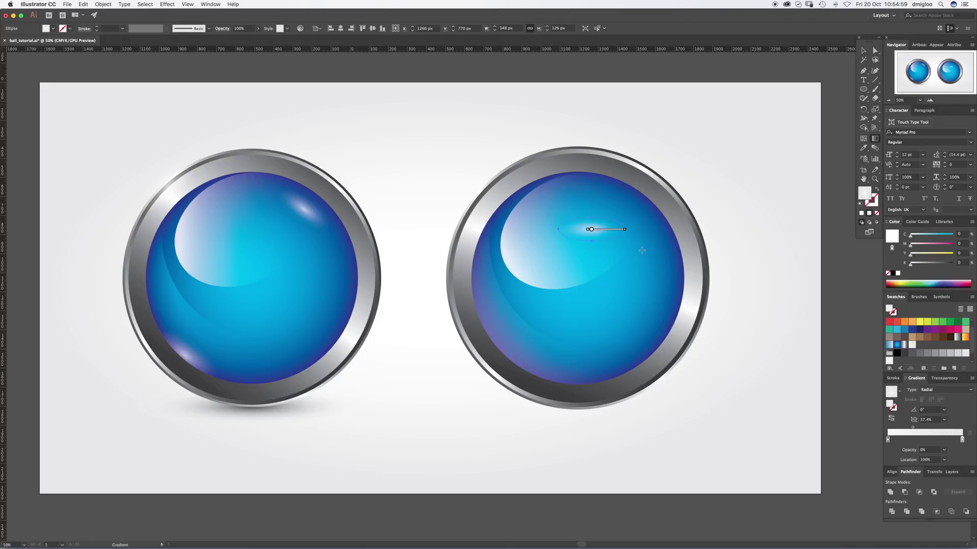
pyautogui.press('v')
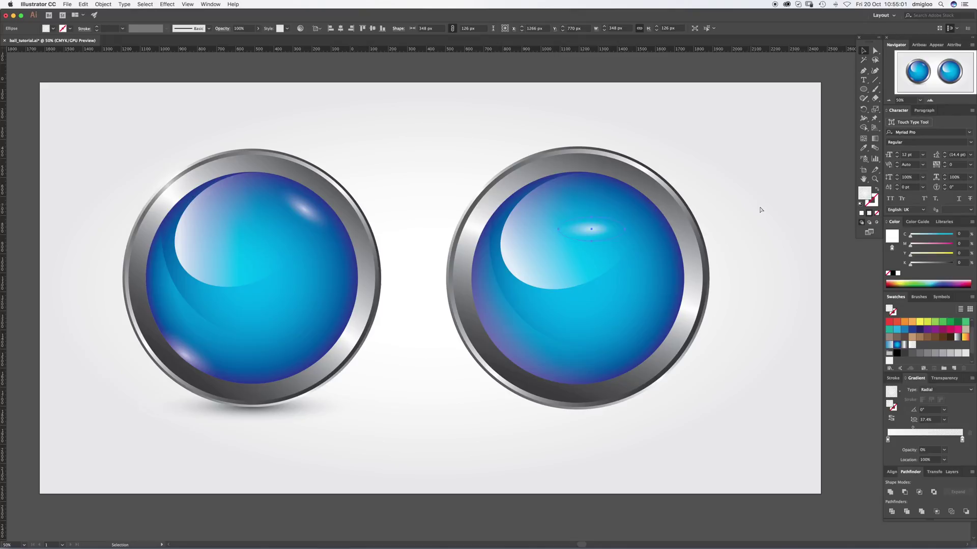
pyautogui.click(759, 207)
# Step: Move the highlight ellipse to the right ball's upper right and place a glint at its lower left
pyautogui.moveTo(598, 231); pyautogui.dragTo(637, 216)
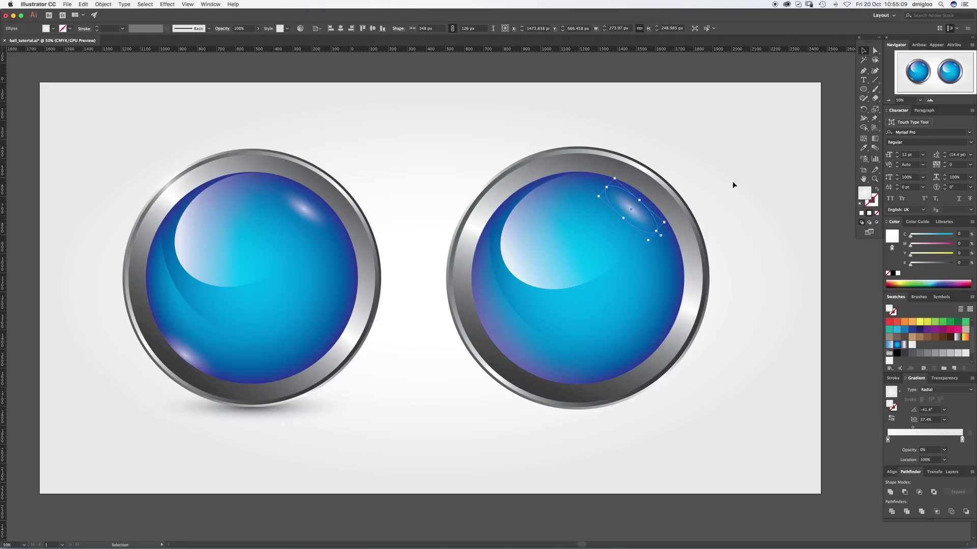
pyautogui.press('a')
pyautogui.moveTo(636, 218); pyautogui.dragTo(499, 368)
pyautogui.press('v')
pyautogui.click(480, 428)
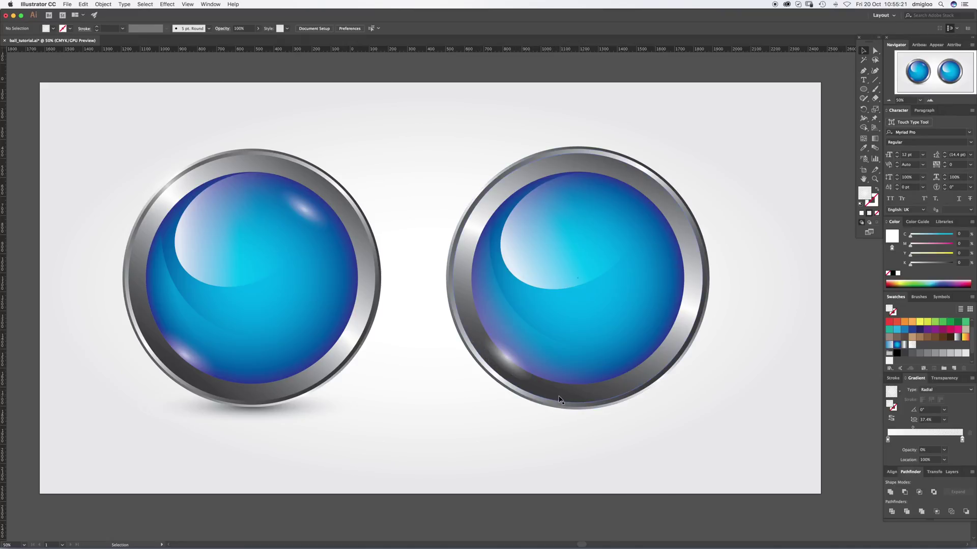
# Step: Reorder the blue inner ellipse and the lower-left glint so the glints show in front of the blue fill
pyautogui.click(586, 326)
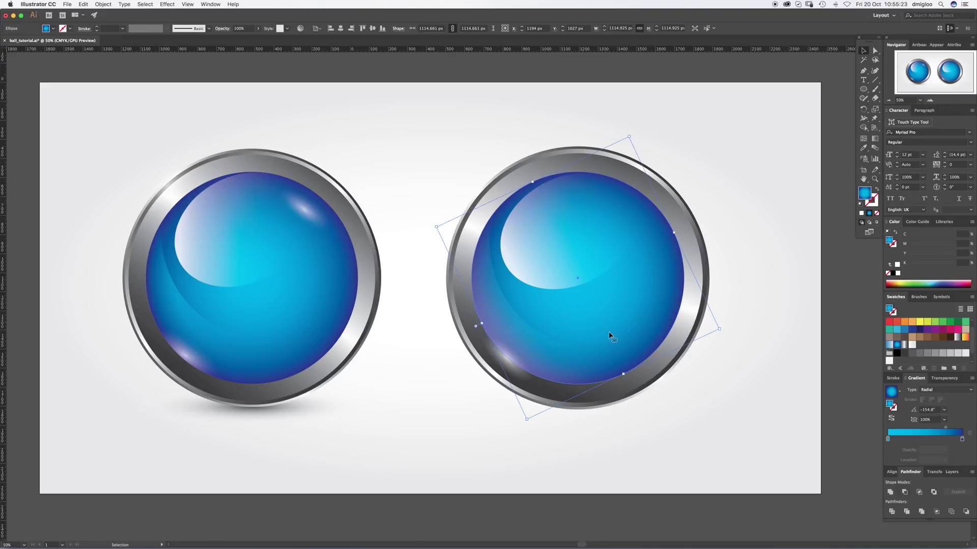
pyautogui.press('a')
pyautogui.press('v')
pyautogui.press('super+shift+bracketright')
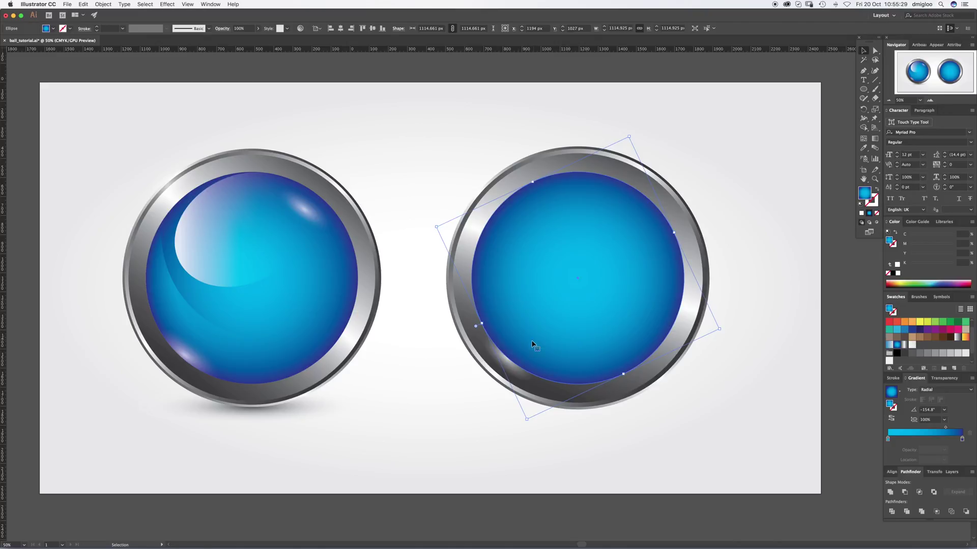
pyautogui.keyDown('shift'); pyautogui.click(515, 377); pyautogui.keyUp('shift')
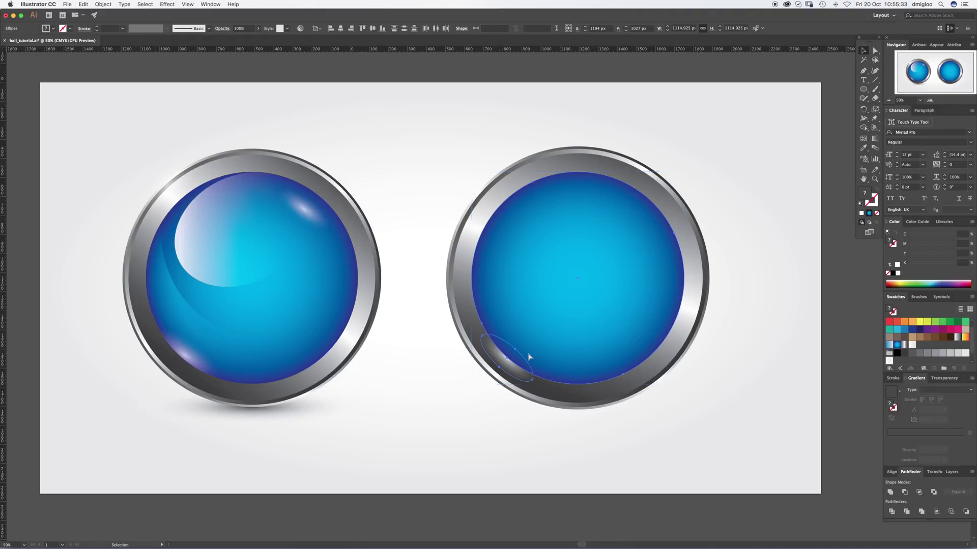
pyautogui.press('super+shift+bracketright')
pyautogui.click(474, 438)
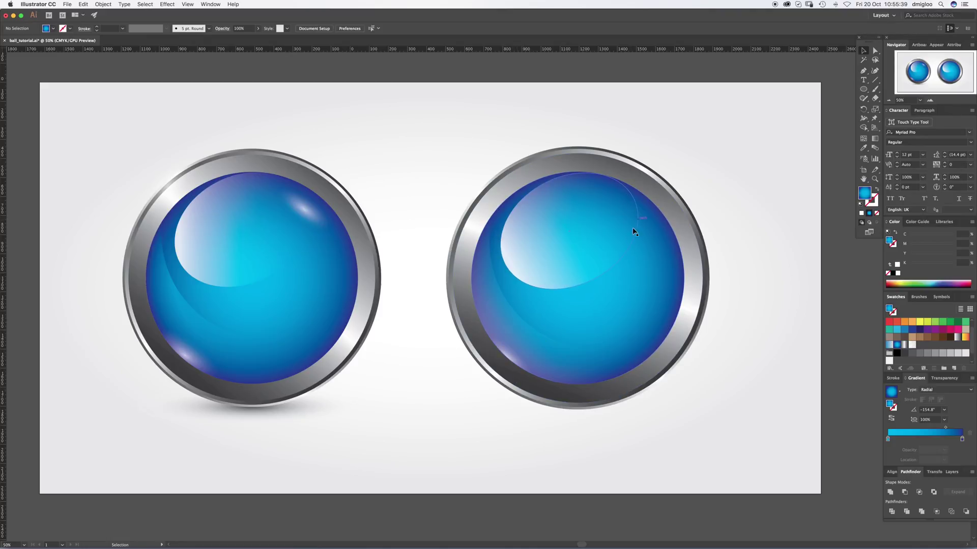
# Step: Select the right ball's small highlight and move it down-left toward the large highlight
pyautogui.click(596, 227)
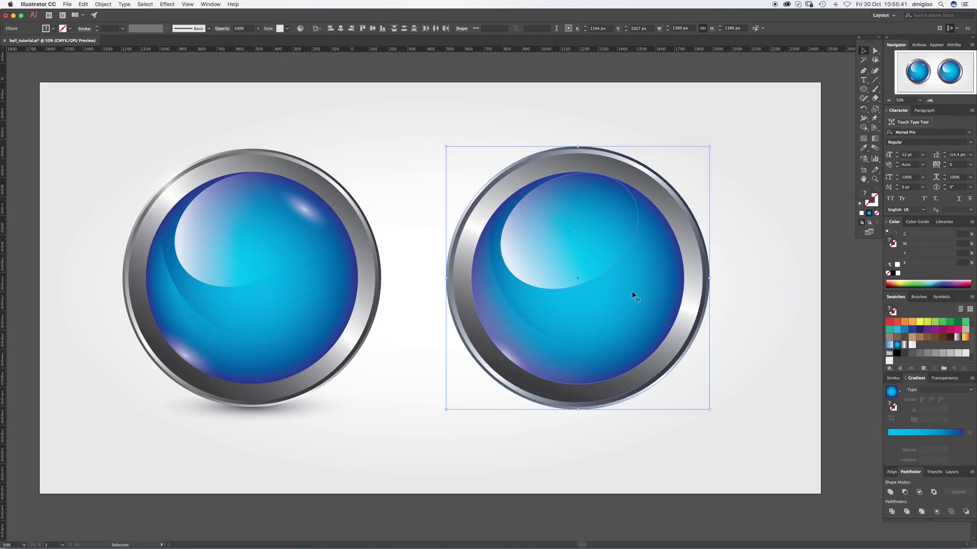
pyautogui.click(710, 247)
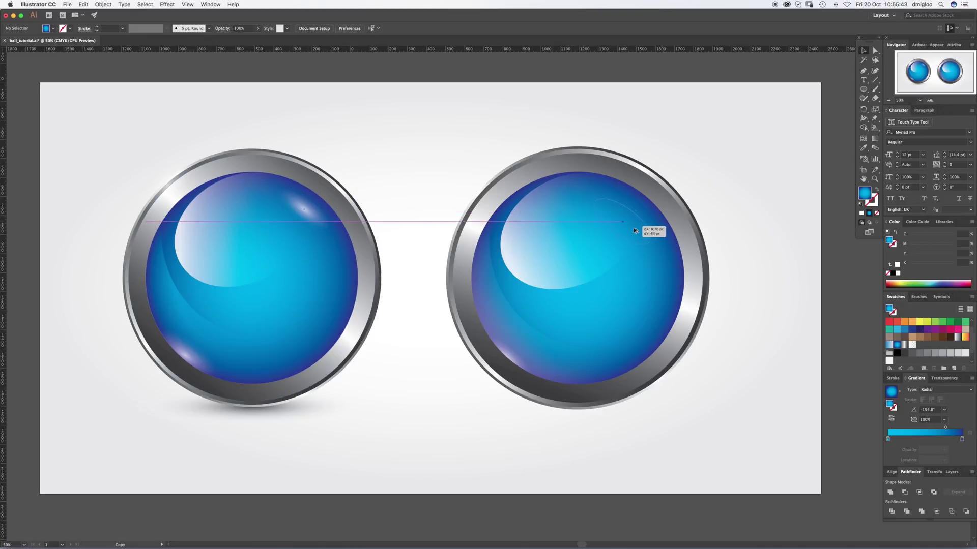
pyautogui.press('super+z')
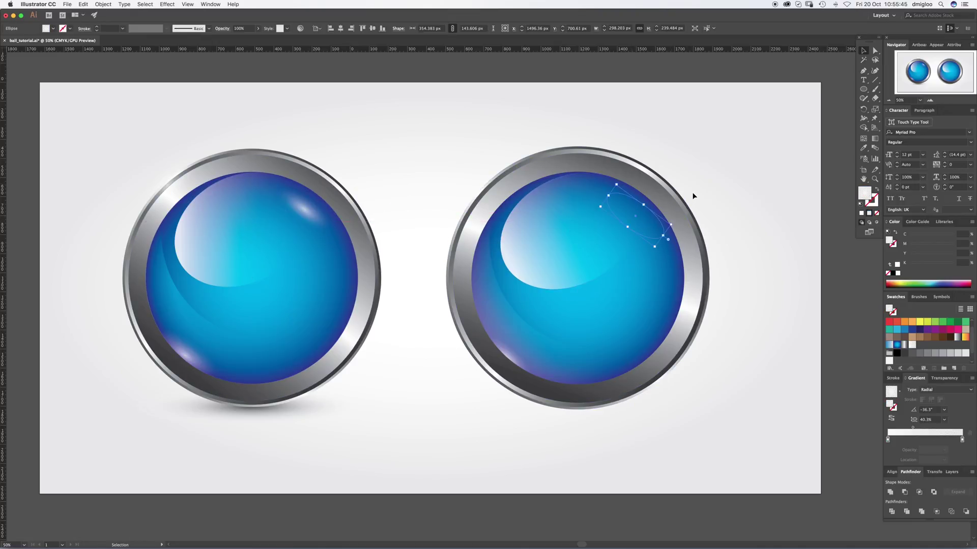
pyautogui.click(758, 199)
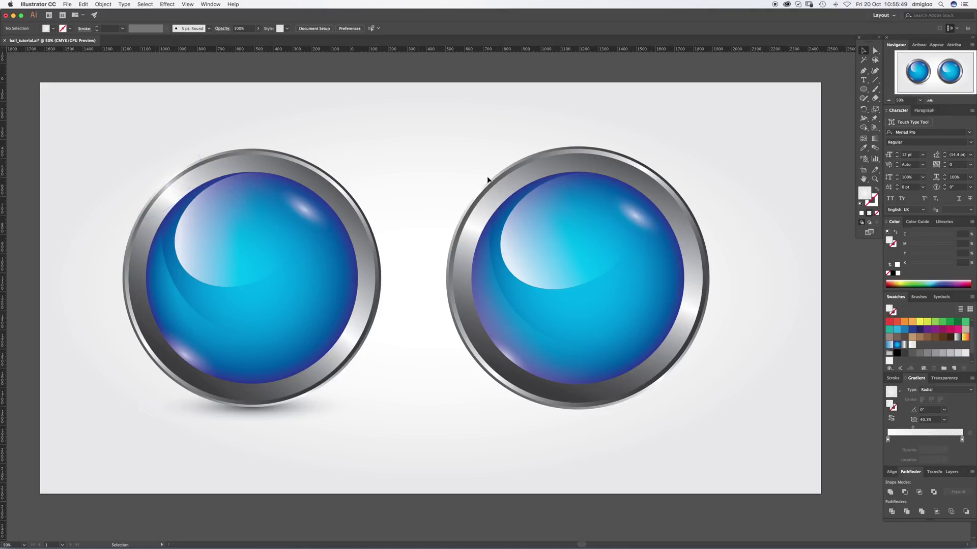
pyautogui.click(640, 223)
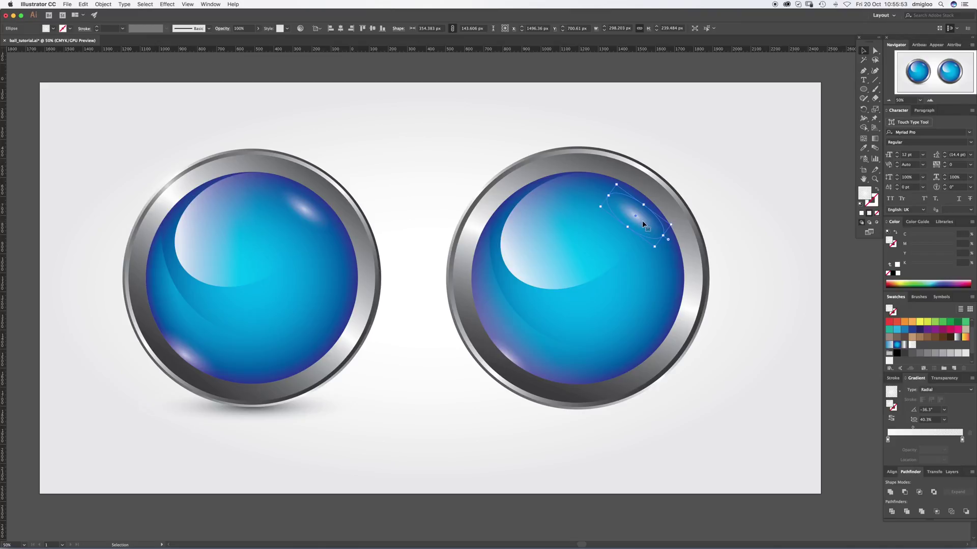
pyautogui.press('a')
pyautogui.moveTo(642, 224); pyautogui.dragTo(537, 279)
pyautogui.press('super+z')
pyautogui.moveTo(642, 223); pyautogui.dragTo(586, 209)
# Step: Rotate, reshape and enlarge the highlight into a white streak along the ring's upper-left edge
pyautogui.moveTo(575, 245); pyautogui.dragTo(475, 227)
pyautogui.moveTo(487, 191); pyautogui.dragTo(475, 219)
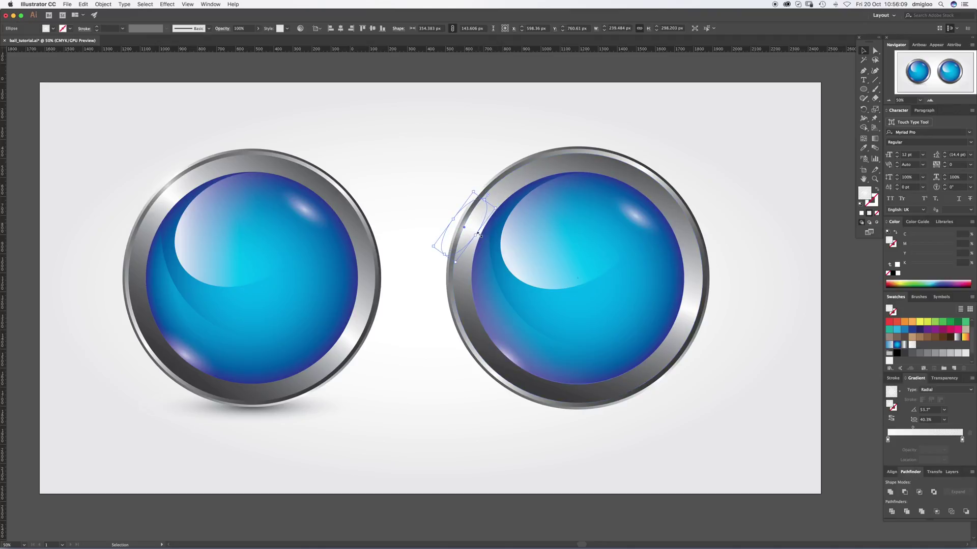
pyautogui.press('super+shift+a')
pyautogui.click(465, 224)
pyautogui.press('super+shift+a')
pyautogui.click(456, 218)
pyautogui.moveTo(453, 219); pyautogui.dragTo(467, 224)
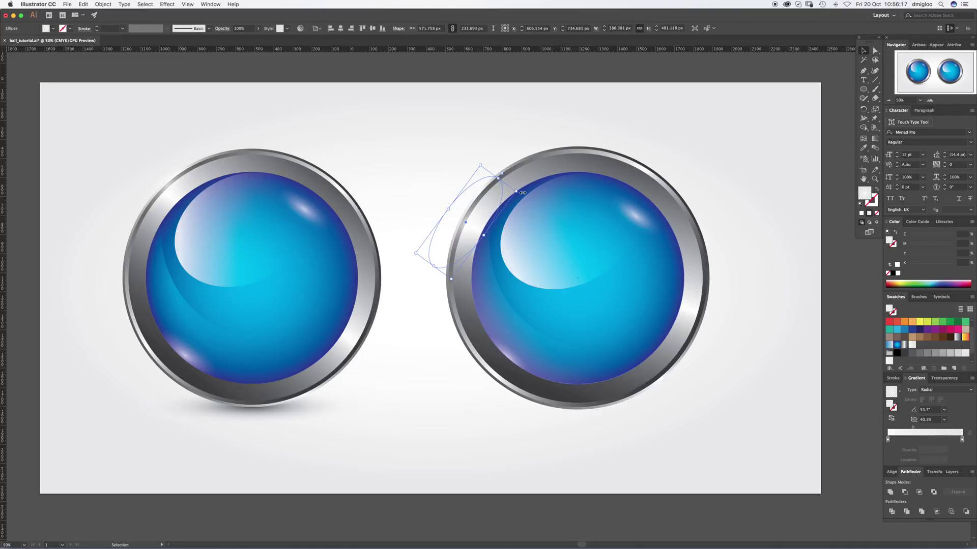
# Step: Draw a wide flat ellipse below the right button with a radial gradient starting black at 80% opacity
pyautogui.click(544, 124)
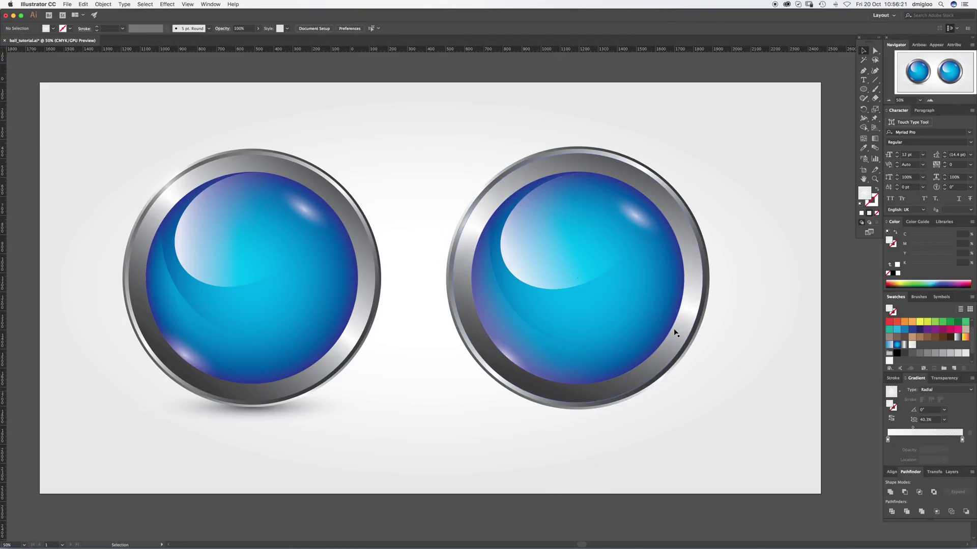
pyautogui.click(863, 89)
pyautogui.moveTo(443, 401); pyautogui.dragTo(713, 428)
pyautogui.press('v')
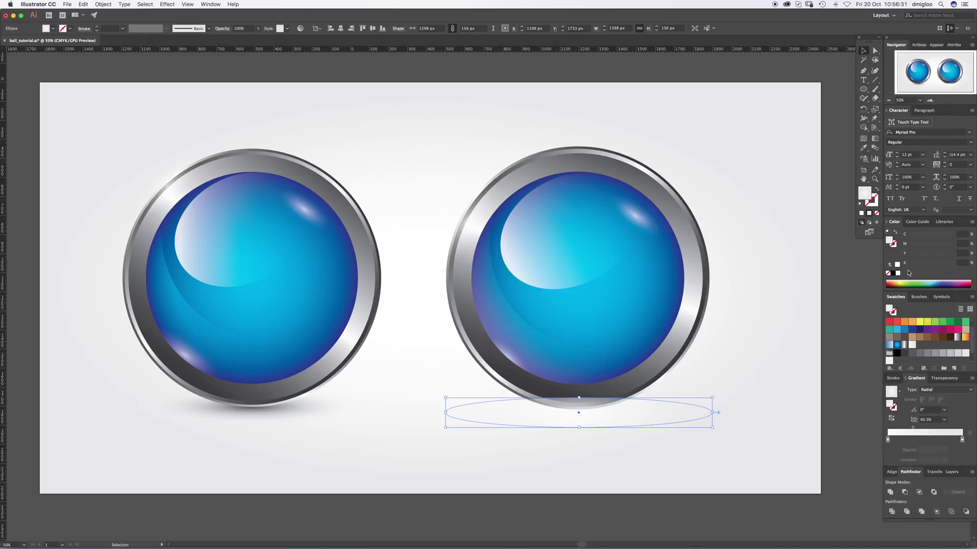
pyautogui.moveTo(892, 275); pyautogui.dragTo(888, 440)
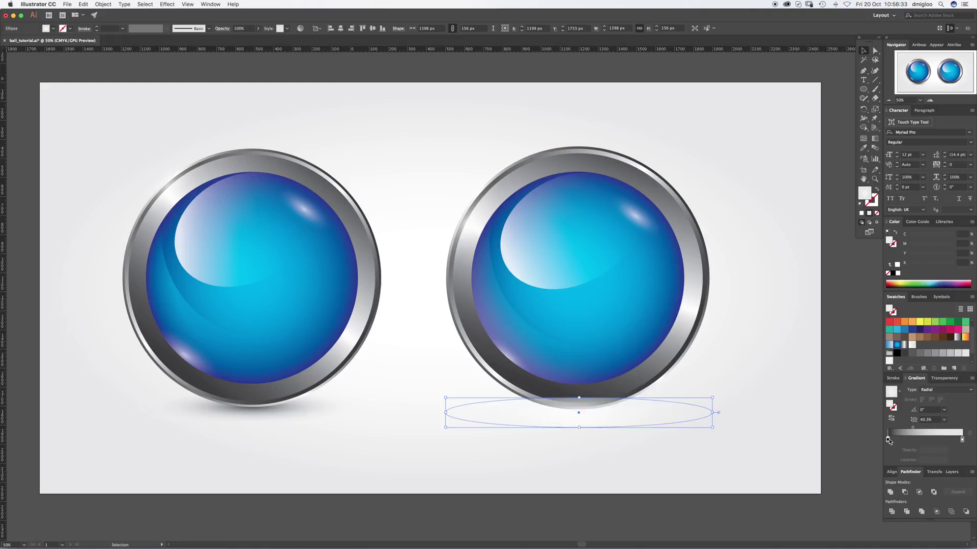
pyautogui.click(962, 440)
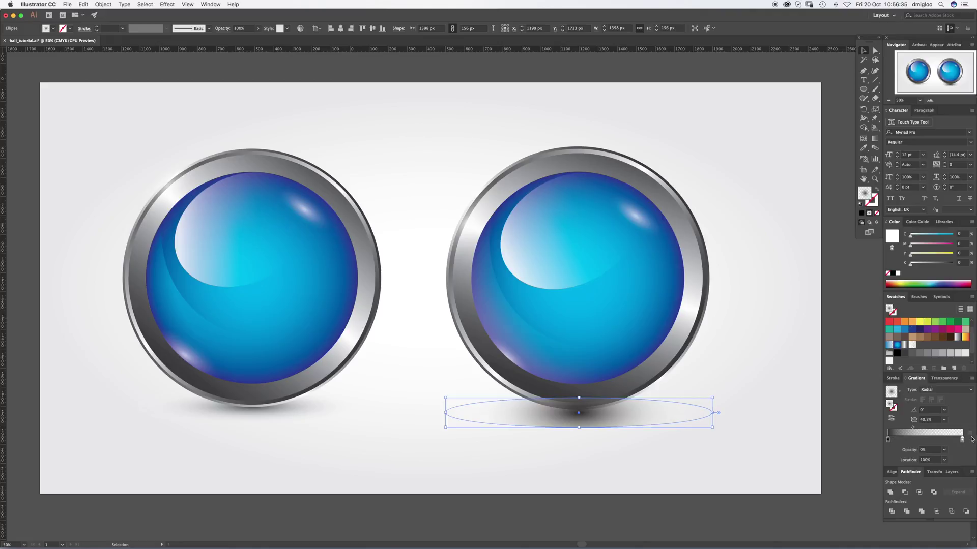
# Step: Flatten the radial gradient to fit the ellipse, with an aspect of about 11.5%
pyautogui.click(874, 138)
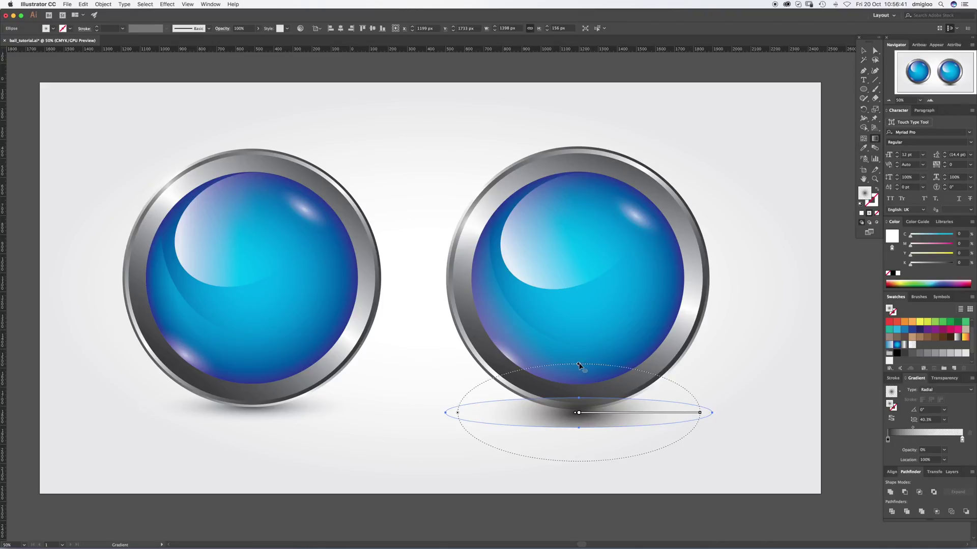
pyautogui.moveTo(582, 395)
pyautogui.moveTo(579, 395); pyautogui.dragTo(580, 402)
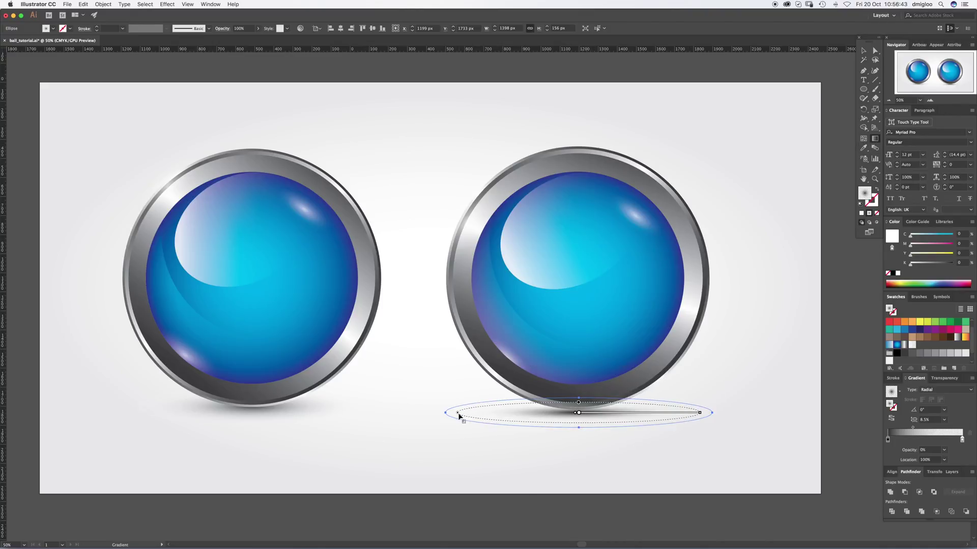
pyautogui.moveTo(450, 415); pyautogui.dragTo(445, 413)
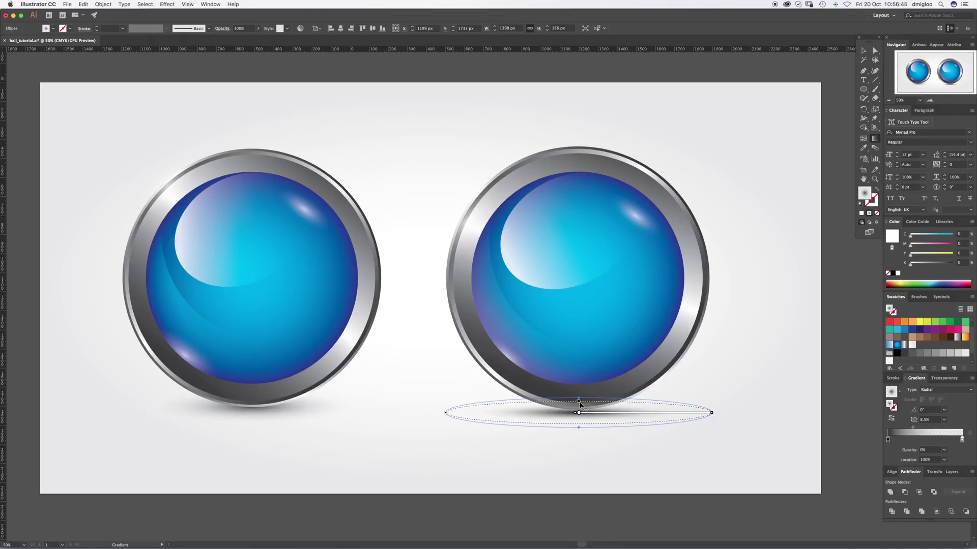
pyautogui.moveTo(580, 403); pyautogui.dragTo(580, 399)
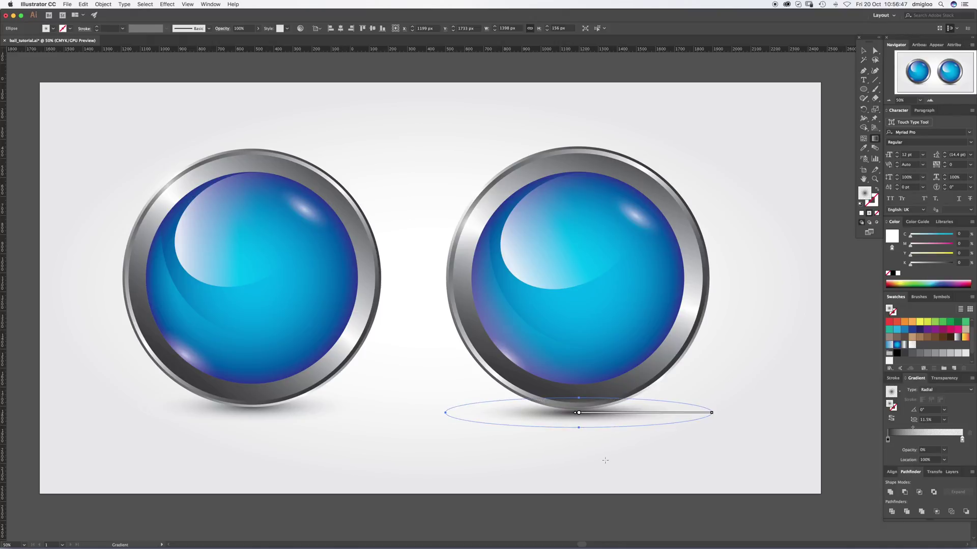
pyautogui.press('super+shift+a')
pyautogui.press('v')
# Step: Make the shadow's dark gradient stop pure 100% black with no cyan, magenta or yellow
pyautogui.click(651, 414)
pyautogui.moveTo(888, 439); pyautogui.dragTo(887, 433)
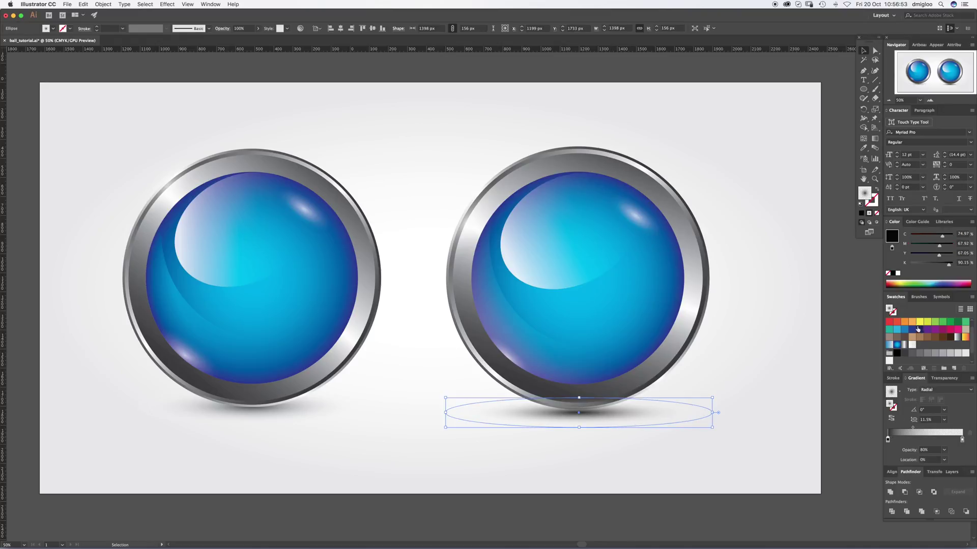
pyautogui.moveTo(940, 257); pyautogui.dragTo(910, 235)
pyautogui.moveTo(949, 264); pyautogui.dragTo(963, 270)
pyautogui.click(750, 436)
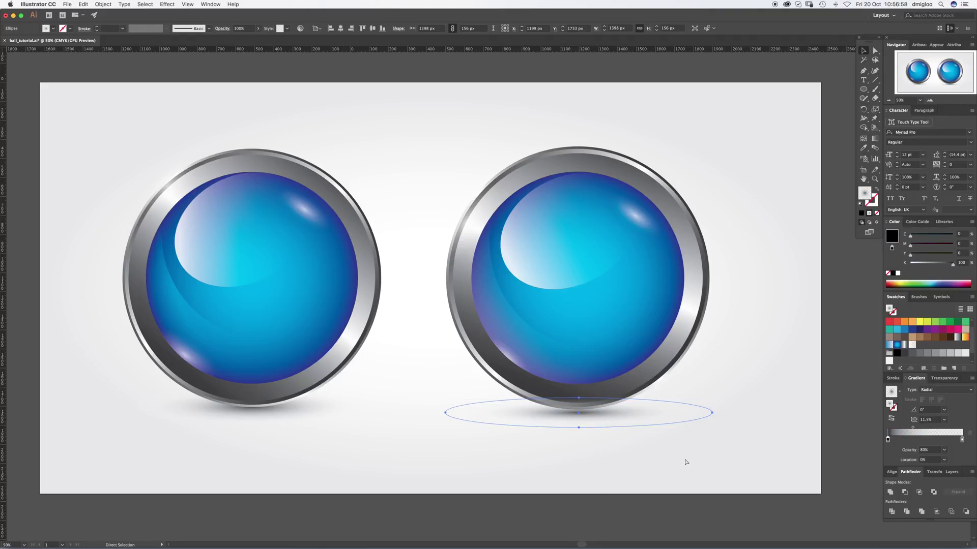
# Step: Position the shadow ellipse just beneath the right button
pyautogui.click(623, 416)
pyautogui.press('Up')
pyautogui.press('Up')
pyautogui.press('Up')
pyautogui.press('Up')
pyautogui.press('Up')
pyautogui.press('Up')
pyautogui.press('Up')
pyautogui.press('Up')
pyautogui.press('Up')
pyautogui.press('Up')
pyautogui.press('Up')
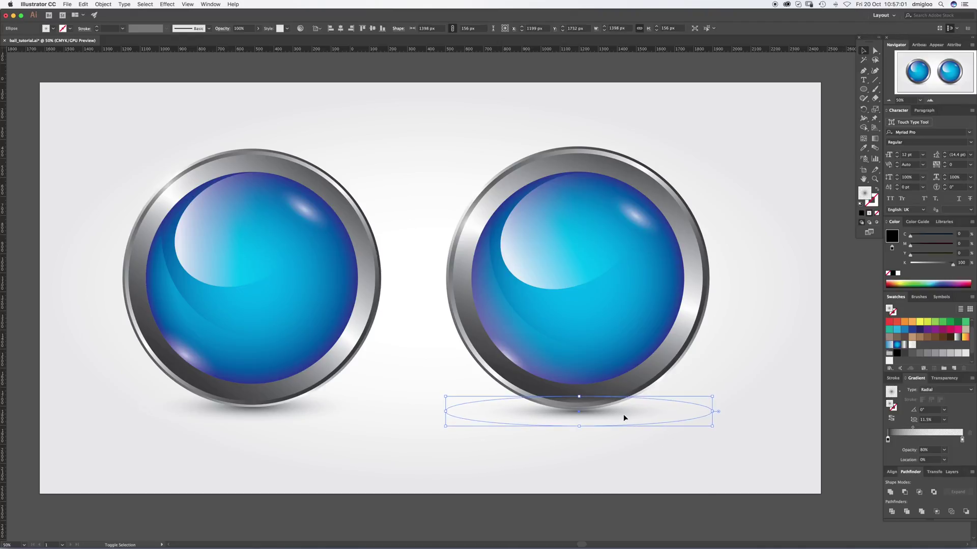
pyautogui.click(581, 444)
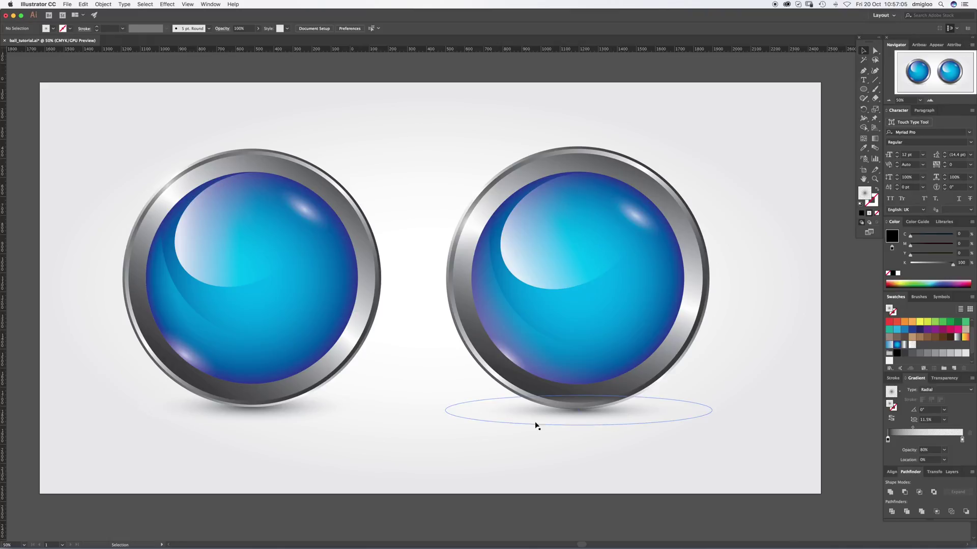
pyautogui.moveTo(620, 415); pyautogui.dragTo(620, 430)
pyautogui.click(596, 502)
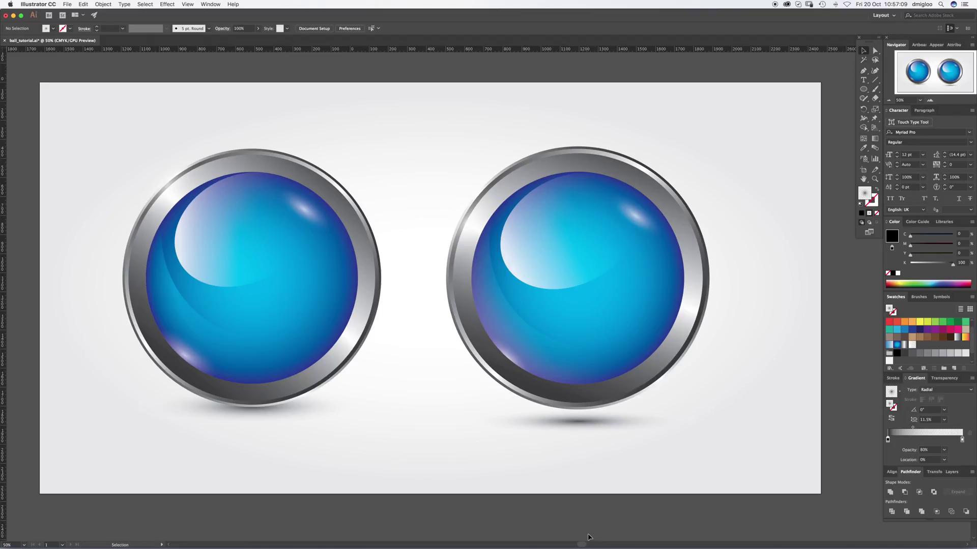
# Step: Delete the left button, then shrink the right button and move it up toward the top centre
pyautogui.moveTo(375, 135); pyautogui.dragTo(155, 469)
pyautogui.press('Delete')
pyautogui.moveTo(424, 81); pyautogui.dragTo(723, 443)
pyautogui.moveTo(572, 146); pyautogui.dragTo(572, 245)
pyautogui.moveTo(570, 308); pyautogui.dragTo(399, 184)
pyautogui.click(570, 173)
# Step: Alt-drag a duplicate of the button straight down beneath the original
pyautogui.moveTo(554, 112); pyautogui.dragTo(287, 274)
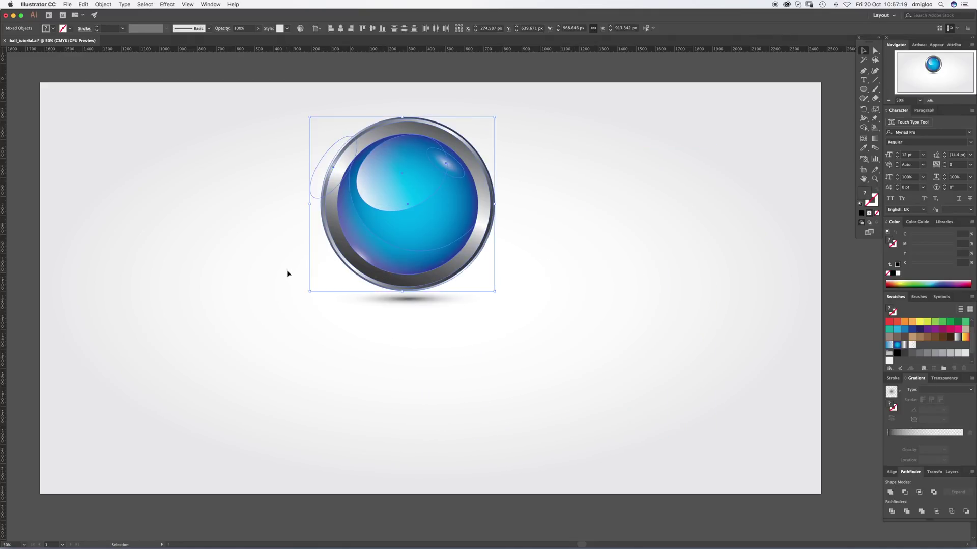
pyautogui.press('a')
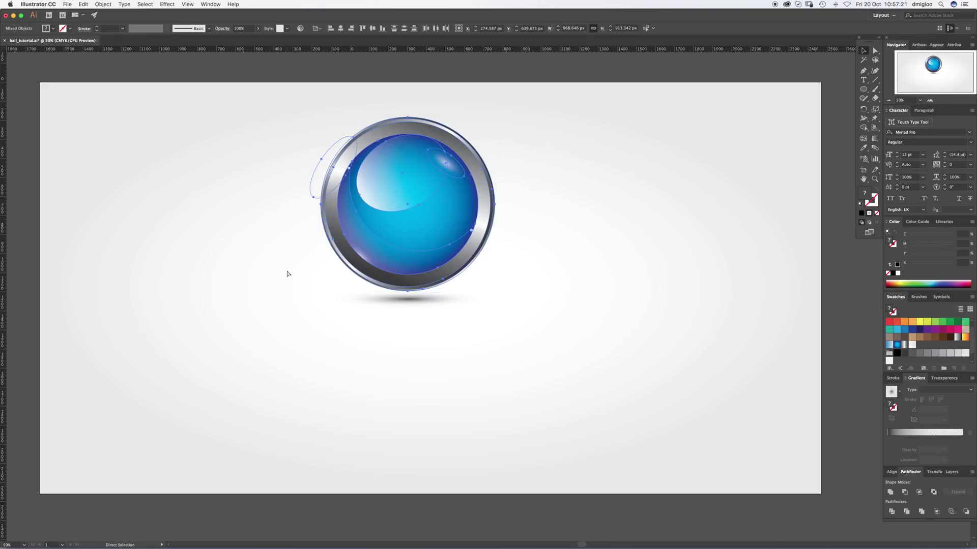
pyautogui.press('v')
pyautogui.click(594, 207)
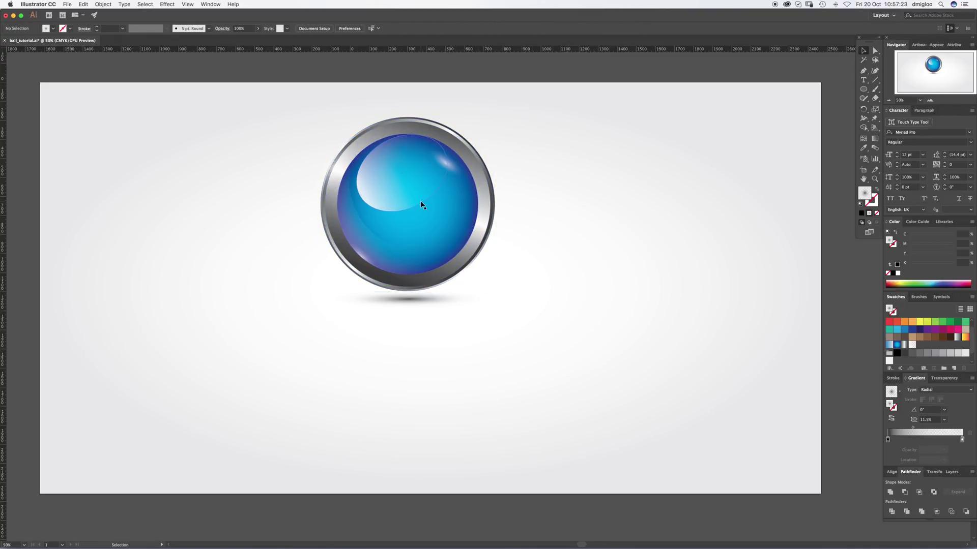
pyautogui.moveTo(415, 192); pyautogui.dragTo(416, 395)
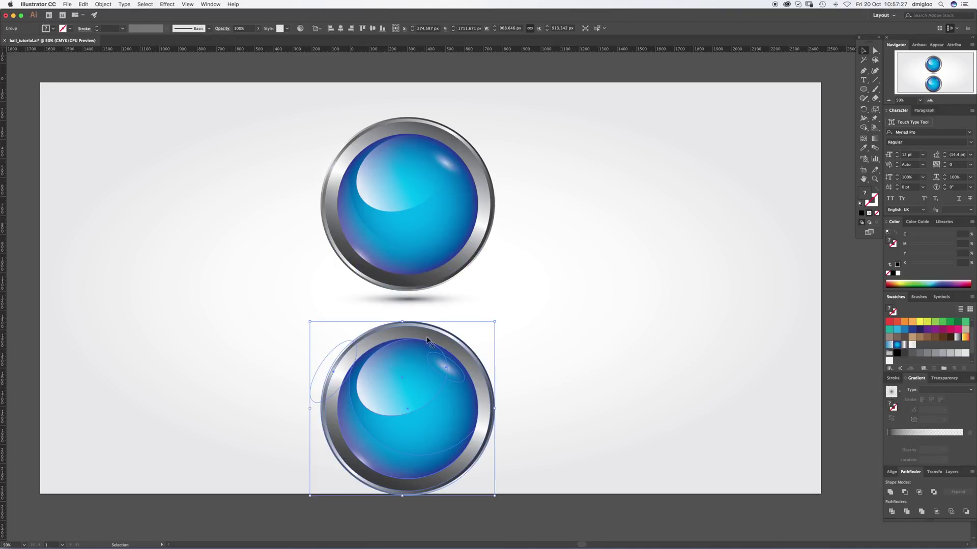
# Step: Reflect the lower button copy across the horizontal axis, then nudge it up slightly
pyautogui.click(864, 99)
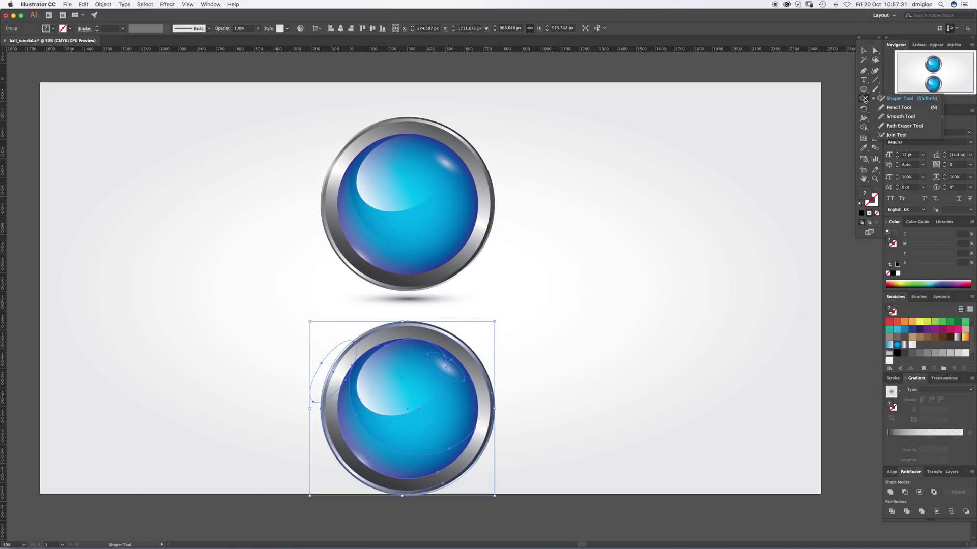
pyautogui.press('super+shift+a')
pyautogui.click(863, 110)
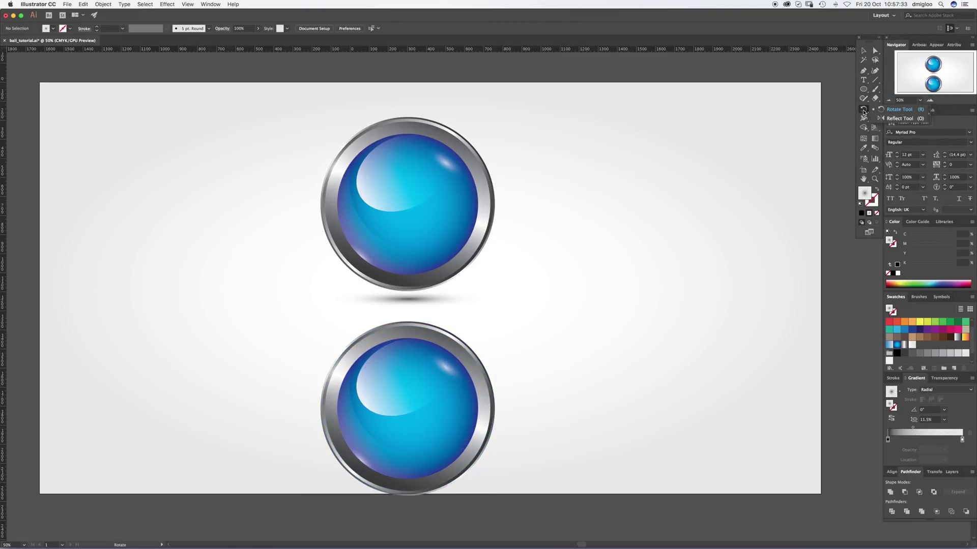
pyautogui.click(889, 118)
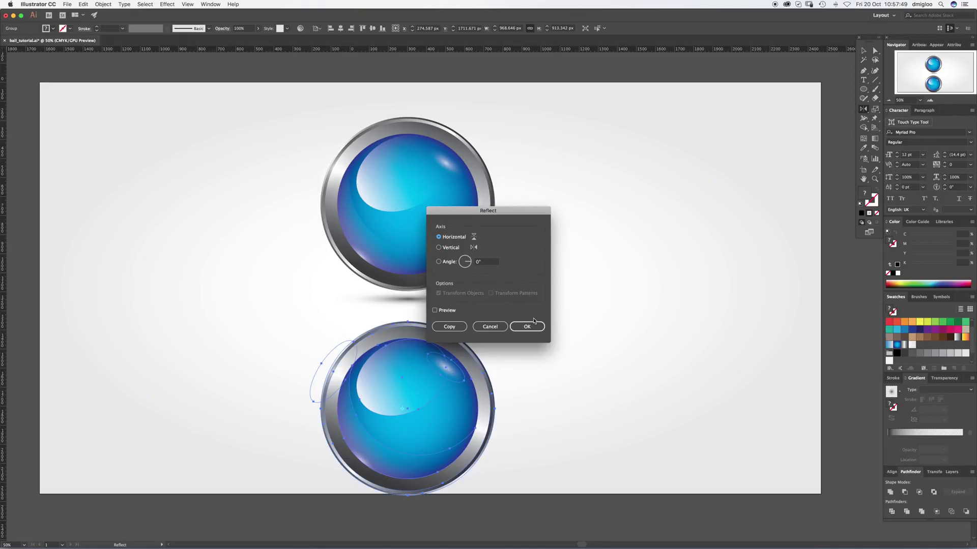
pyautogui.click(531, 327)
pyautogui.press('super+shift+a')
pyautogui.press('v')
pyautogui.moveTo(434, 380); pyautogui.dragTo(433, 371)
pyautogui.click(549, 346)
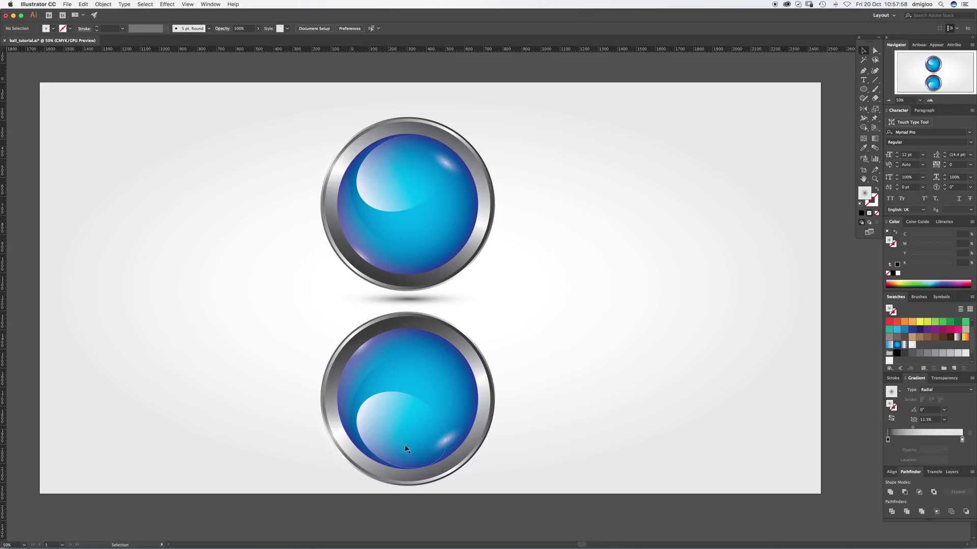
# Step: Draw a rectangle over the lower button and fill it with a top-to-bottom white-to-black linear gradient
pyautogui.moveTo(864, 89); pyautogui.dragTo(890, 89)
pyautogui.moveTo(287, 309); pyautogui.dragTo(518, 501)
pyautogui.press('v')
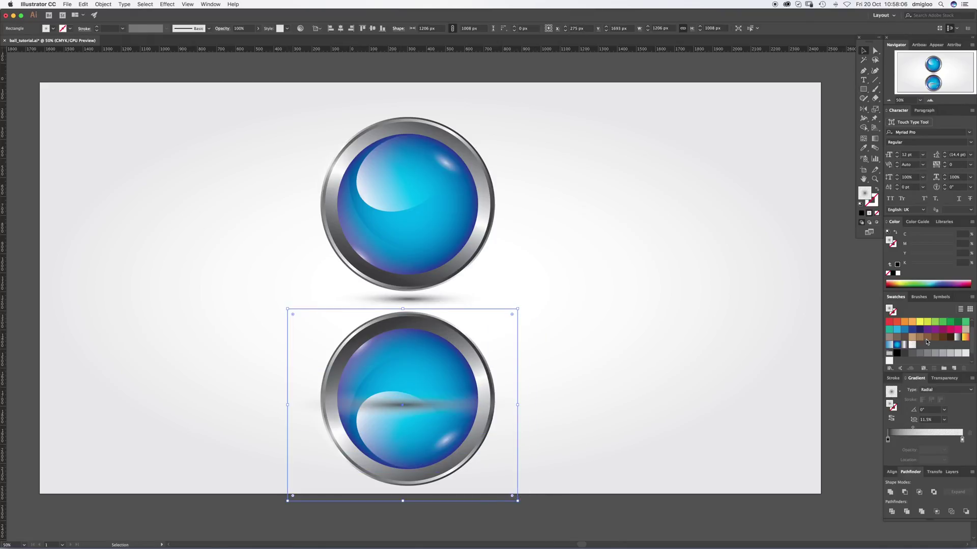
pyautogui.click(957, 337)
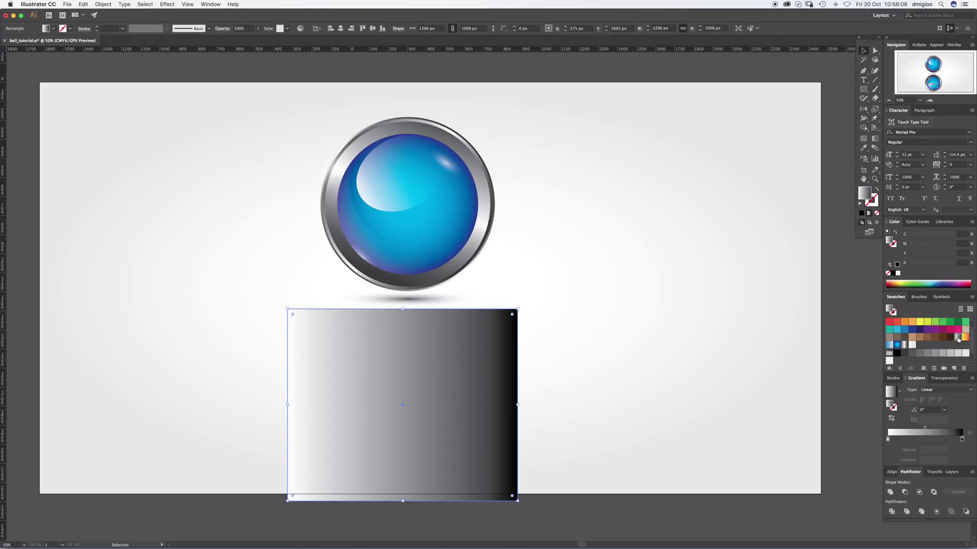
pyautogui.click(875, 138)
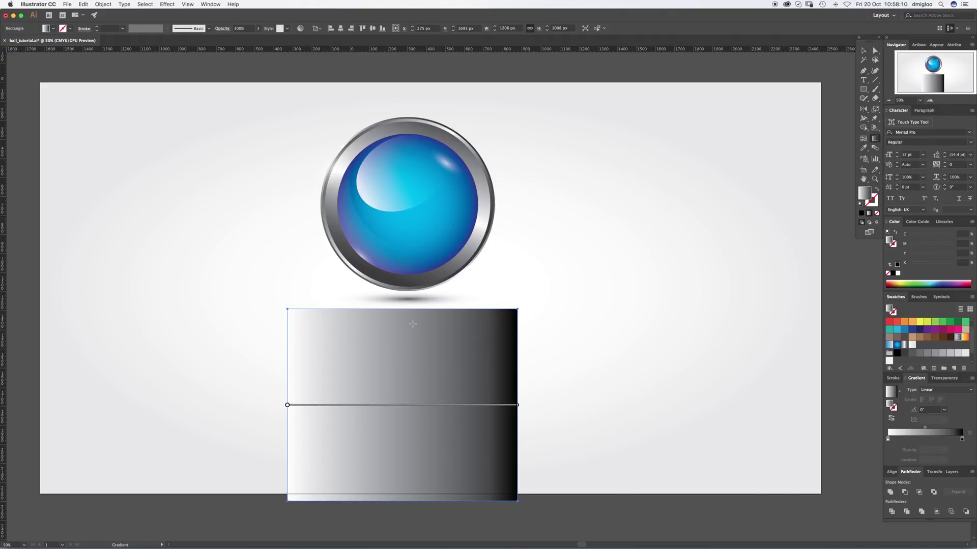
pyautogui.moveTo(404, 309); pyautogui.dragTo(409, 496)
pyautogui.press('v')
# Step: Select all and make the gradient rectangle an opacity mask for the reflected ball
pyautogui.press('super+a')
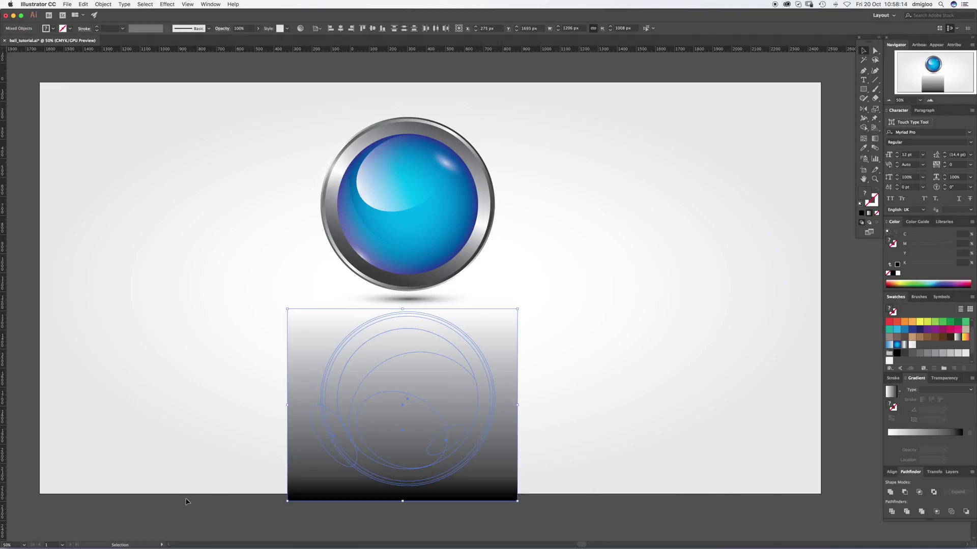
pyautogui.click(952, 378)
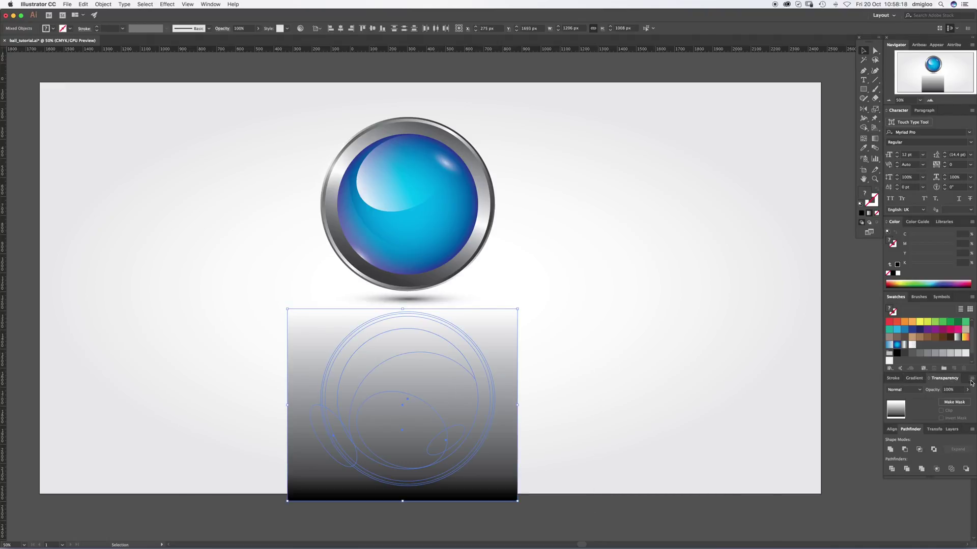
pyautogui.click(972, 380)
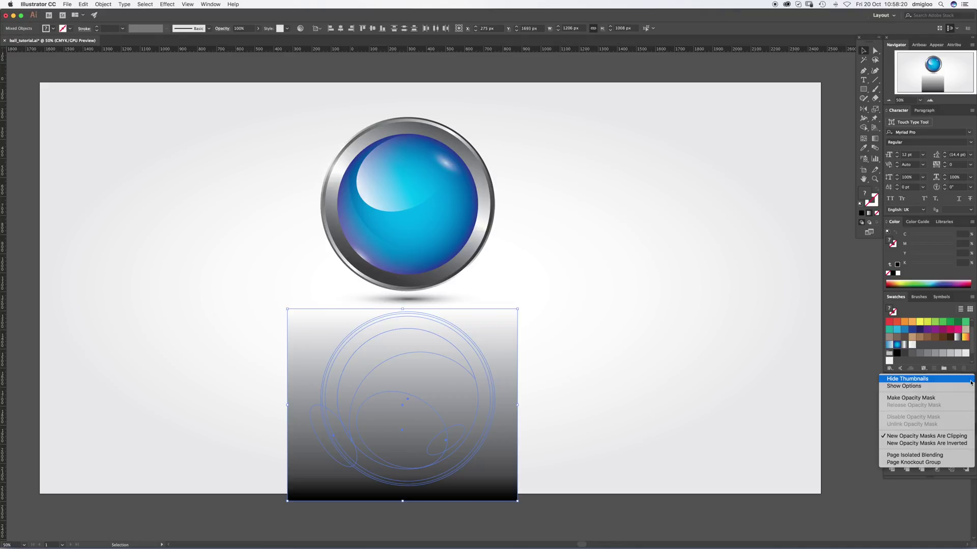
pyautogui.click(929, 399)
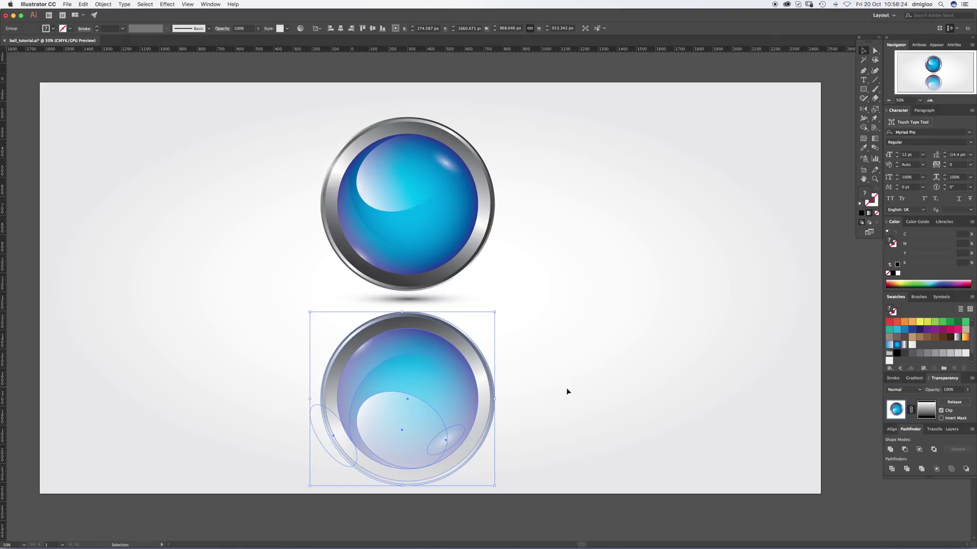
# Step: Edit the reflection's opacity mask and move its gradient midpoint to 87%
pyautogui.click(567, 391)
pyautogui.click(454, 415)
pyautogui.click(926, 413)
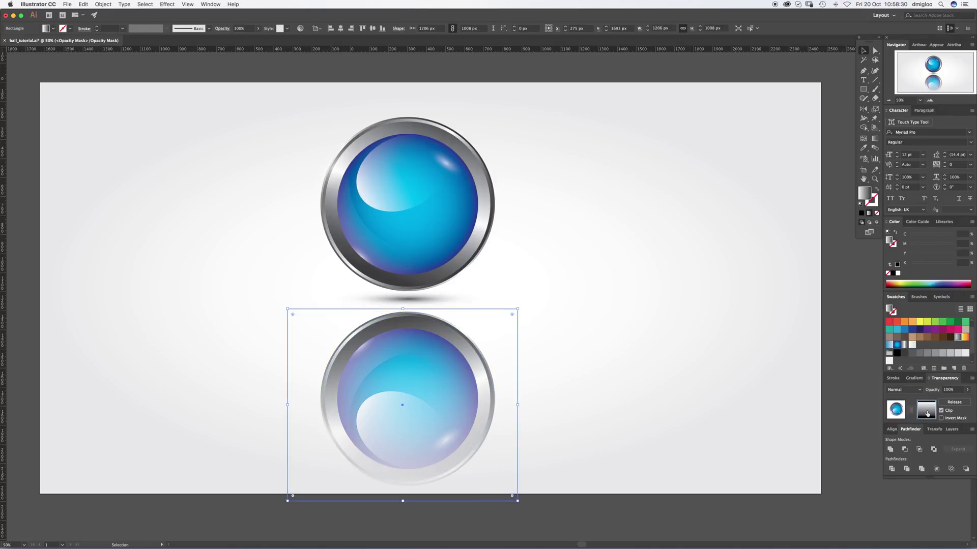
pyautogui.click(916, 379)
pyautogui.moveTo(925, 429); pyautogui.dragTo(882, 432)
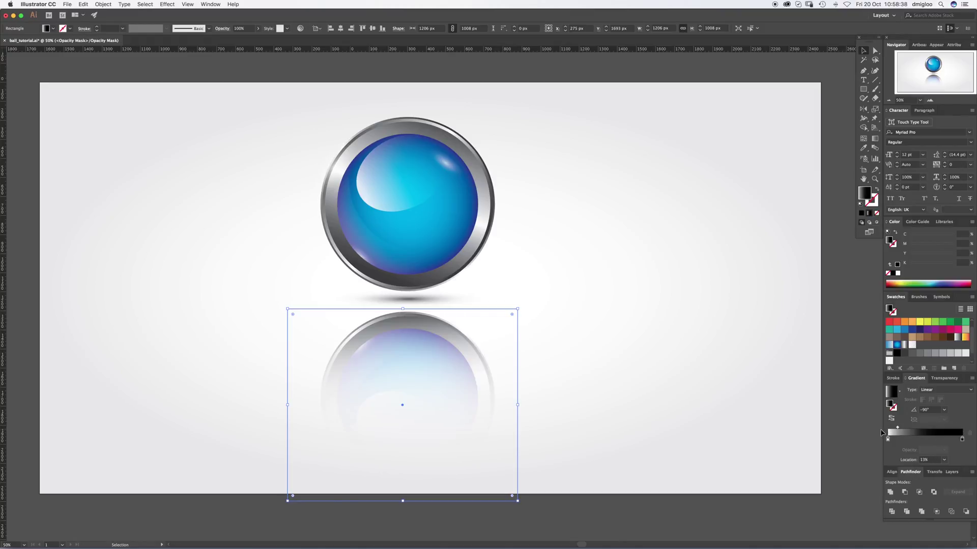
pyautogui.click(945, 379)
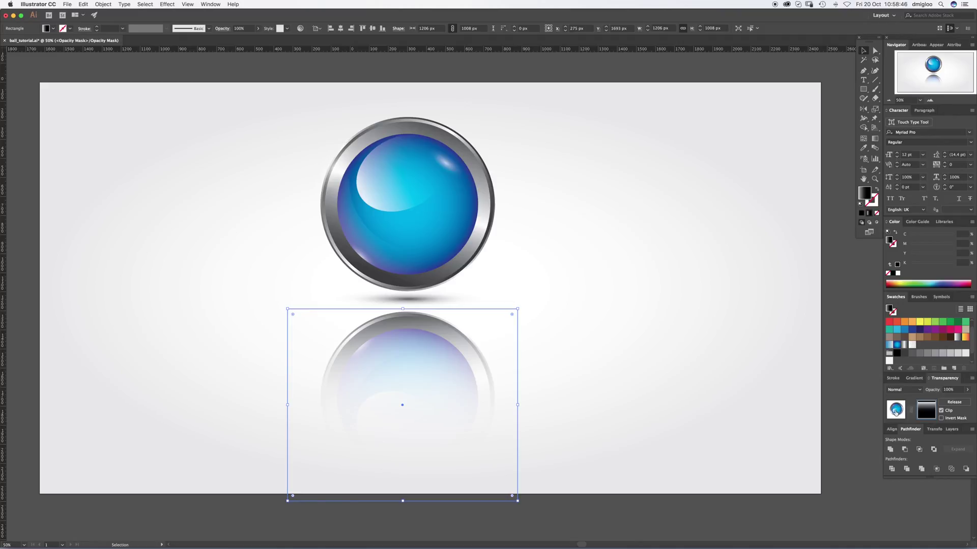
# Step: Leave mask editing and lower the reflection's opacity to about 30%
pyautogui.click(615, 357)
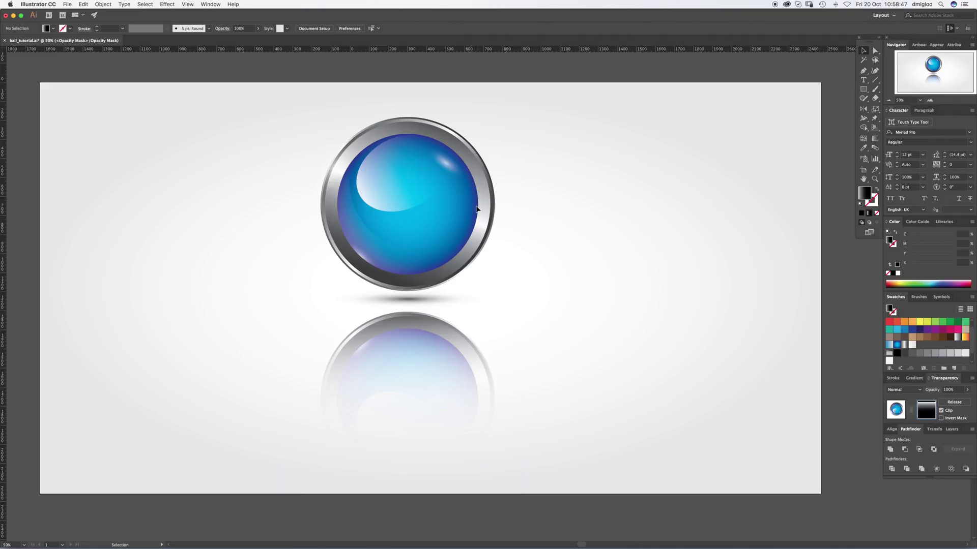
pyautogui.click(360, 326)
pyautogui.click(380, 232)
pyautogui.click(498, 309)
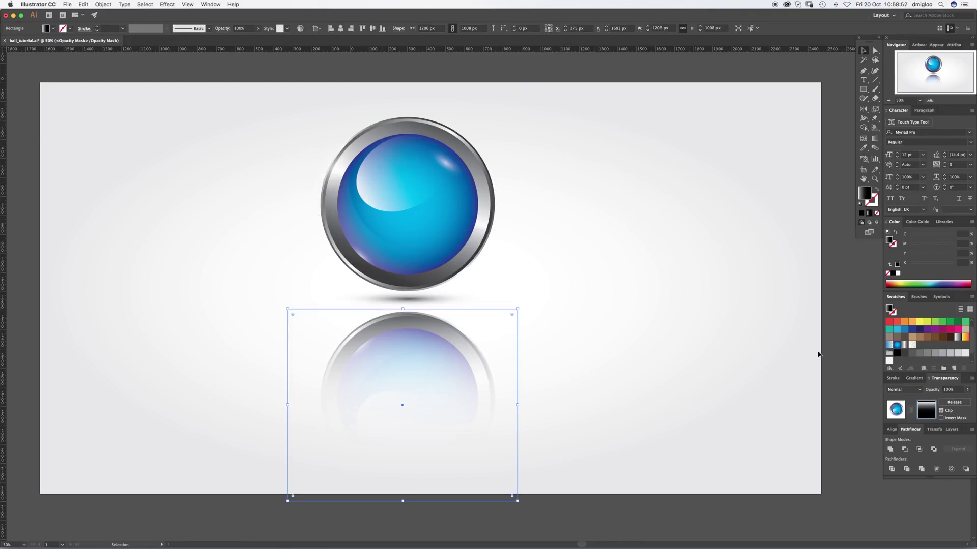
pyautogui.click(896, 413)
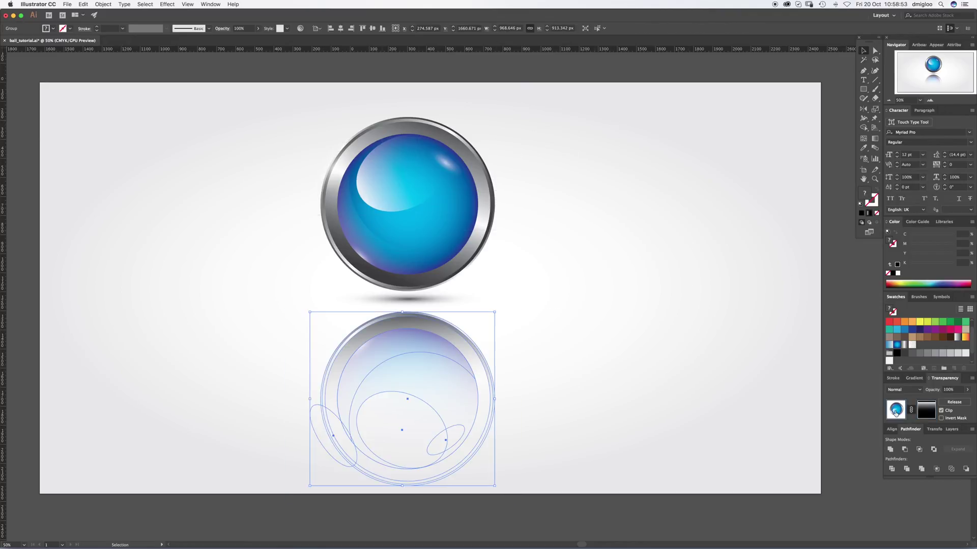
pyautogui.click(967, 390)
pyautogui.moveTo(966, 401); pyautogui.dragTo(949, 401)
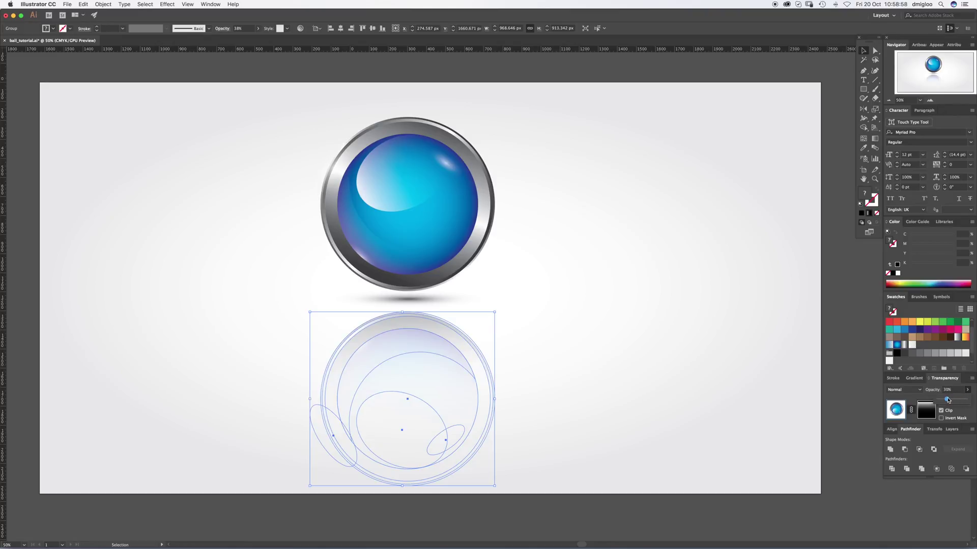
pyautogui.click(677, 323)
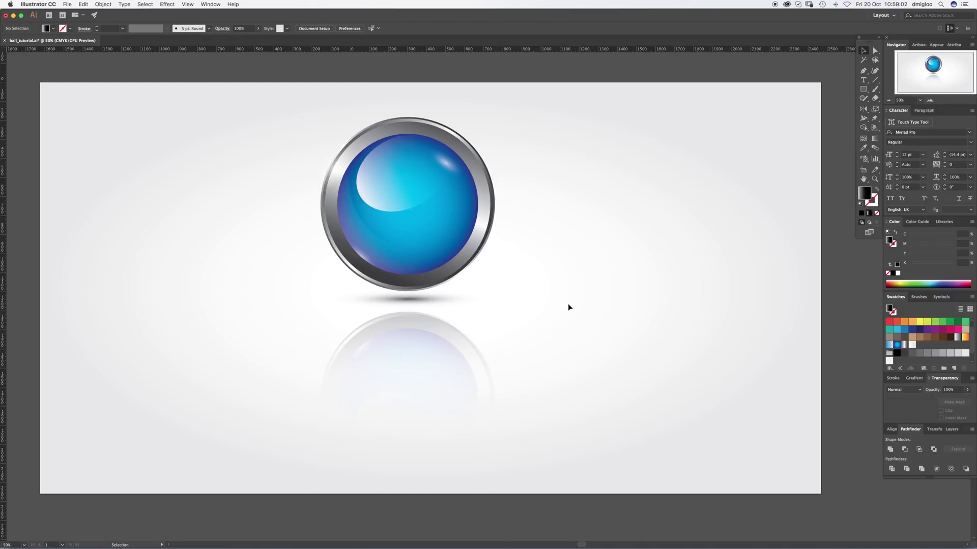
# Step: Delete the ball's drop shadow and move the reflection up against the ball
pyautogui.click(462, 300)
pyautogui.press('Delete')
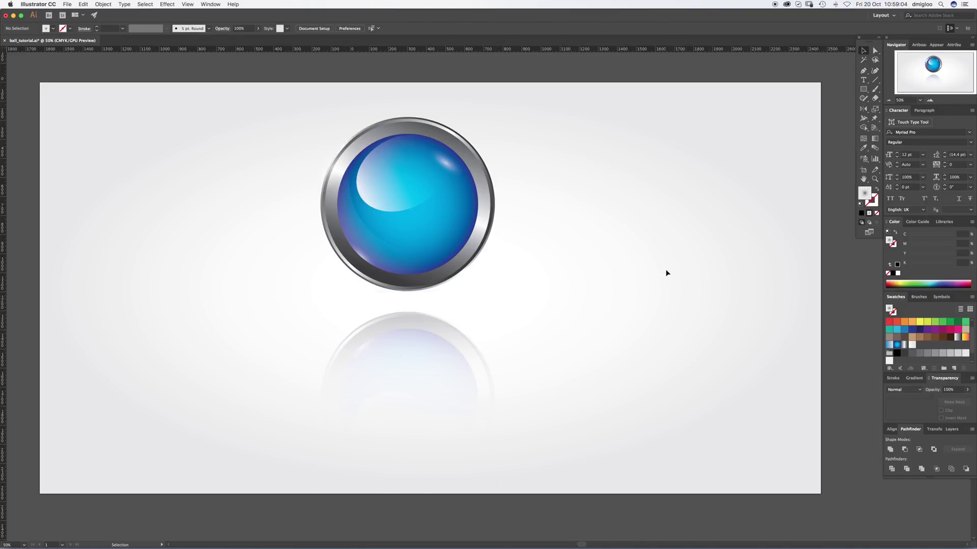
pyautogui.click(407, 364)
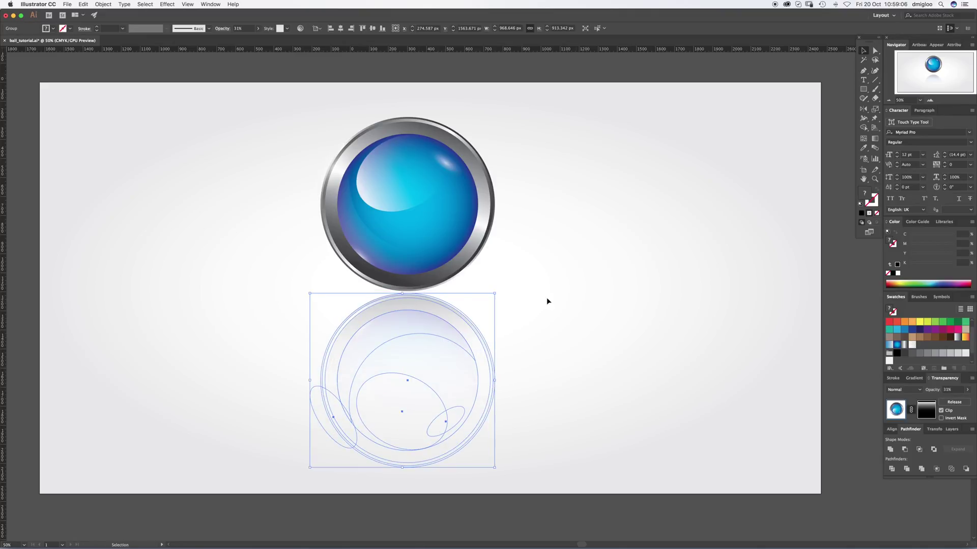
pyautogui.moveTo(428, 342); pyautogui.dragTo(435, 321)
pyautogui.click(622, 291)
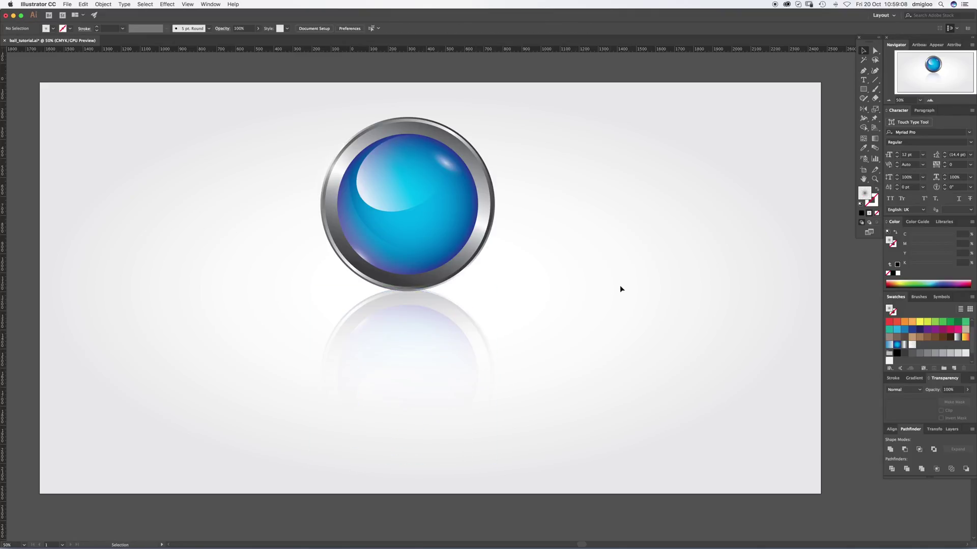
# Step: Squash the reflection vertically into a shallow arc tucked beneath the ring
pyautogui.hotkey('ctrl', 'z')
pyautogui.click(606, 304)
pyautogui.click(413, 459)
pyautogui.moveTo(402, 469); pyautogui.dragTo(400, 364)
pyautogui.click(401, 504)
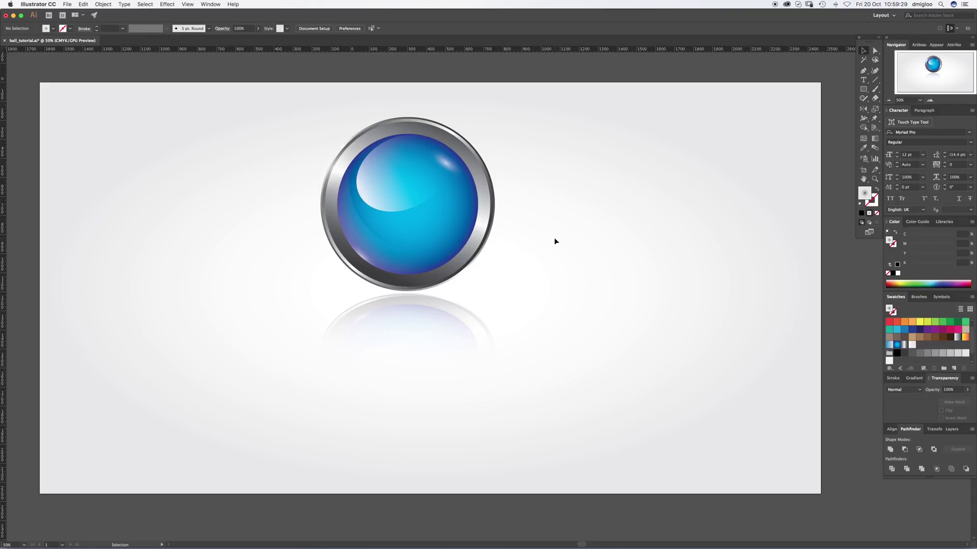
# Step: Move the blue button and its reflection left, then duplicate it to the right
pyautogui.moveTo(554, 147); pyautogui.dragTo(331, 392)
pyautogui.moveTo(445, 335); pyautogui.dragTo(270, 350)
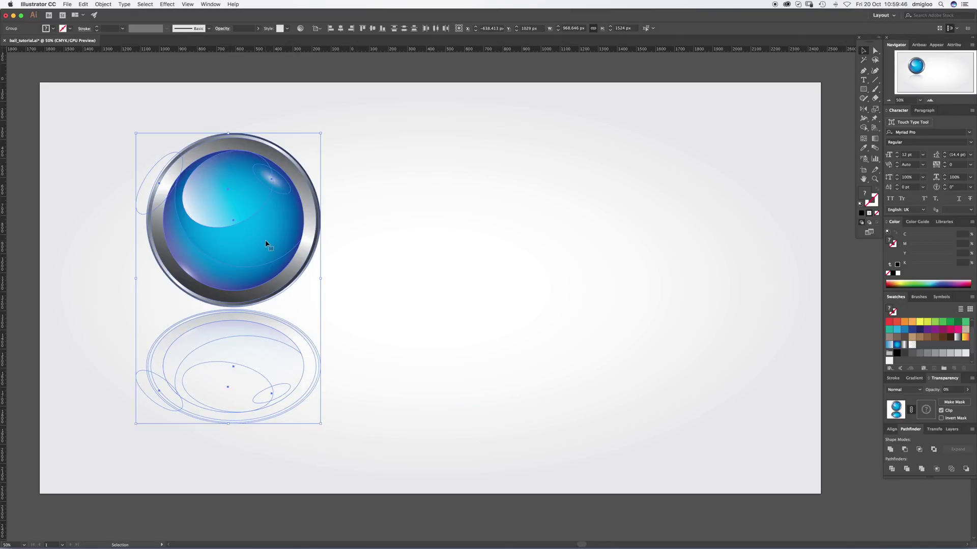
pyautogui.moveTo(268, 243); pyautogui.dragTo(515, 243)
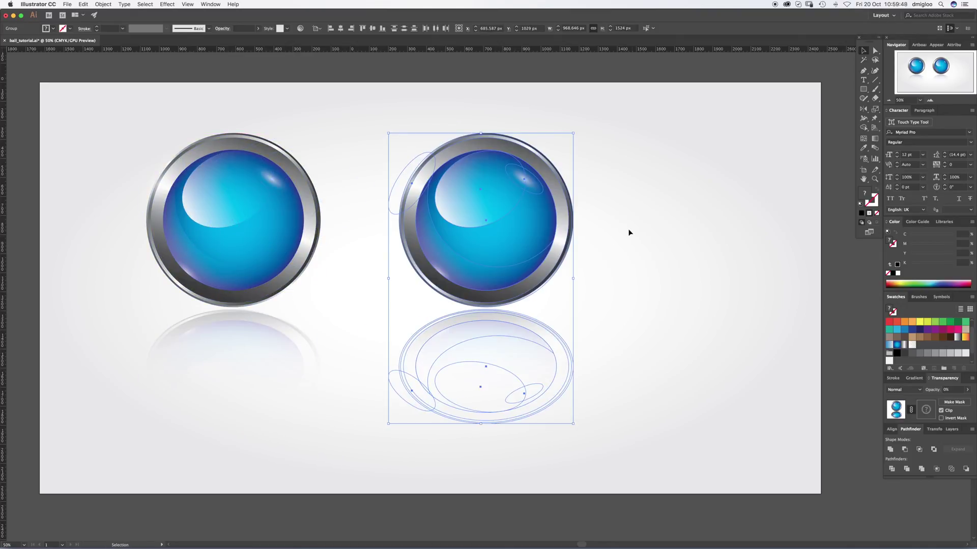
pyautogui.click(623, 271)
# Step: Recolour the copy's inner ball and reflection gradient magenta with a darker outer colour
pyautogui.press('a')
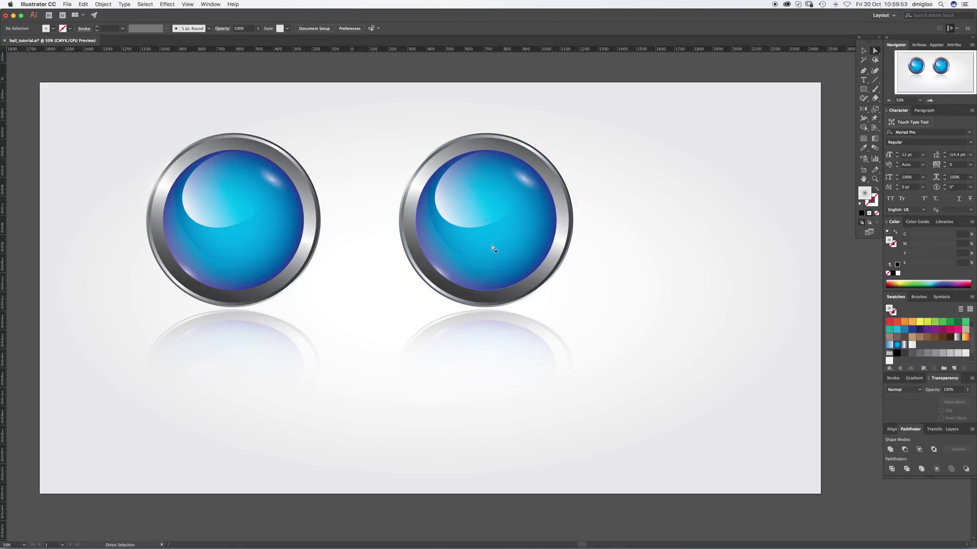
pyautogui.click(491, 250)
pyautogui.moveTo(491, 249)
pyautogui.mouseDown()
pyautogui.moveTo(549, 187)
pyautogui.moveTo(562, 197)
pyautogui.moveTo(491, 249)
pyautogui.mouseUp()
pyautogui.click(500, 342)
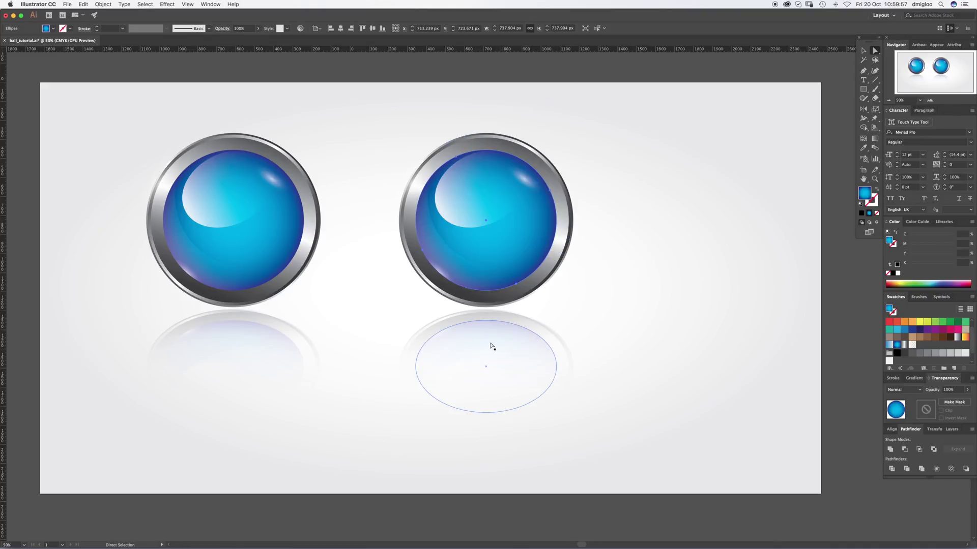
pyautogui.keyDown('shift'); pyautogui.click(514, 245); pyautogui.keyUp('shift')
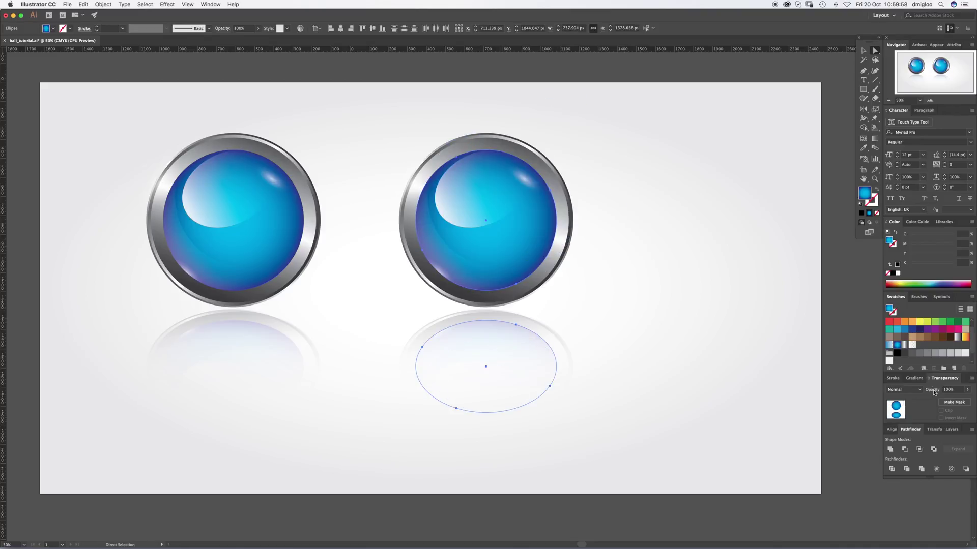
pyautogui.click(916, 379)
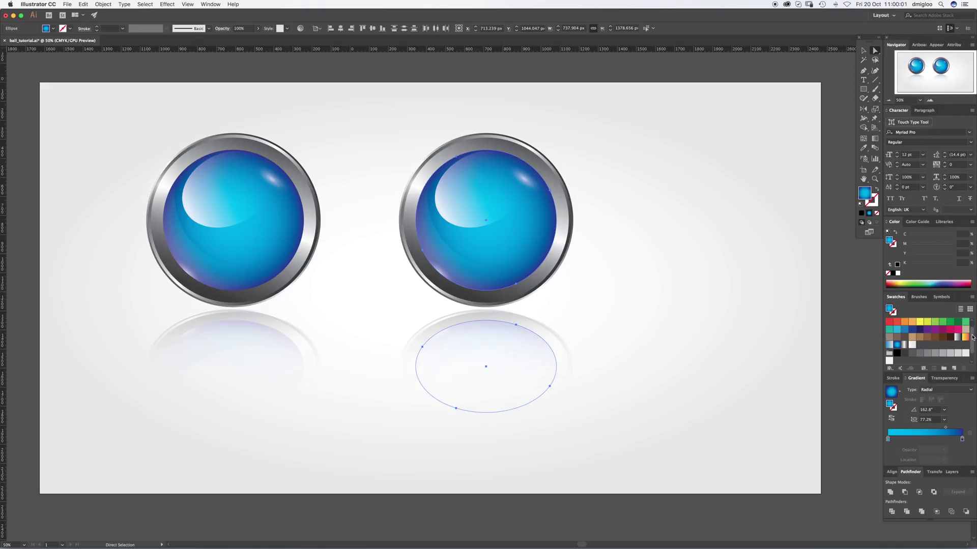
pyautogui.scroll(1, 940, 325)
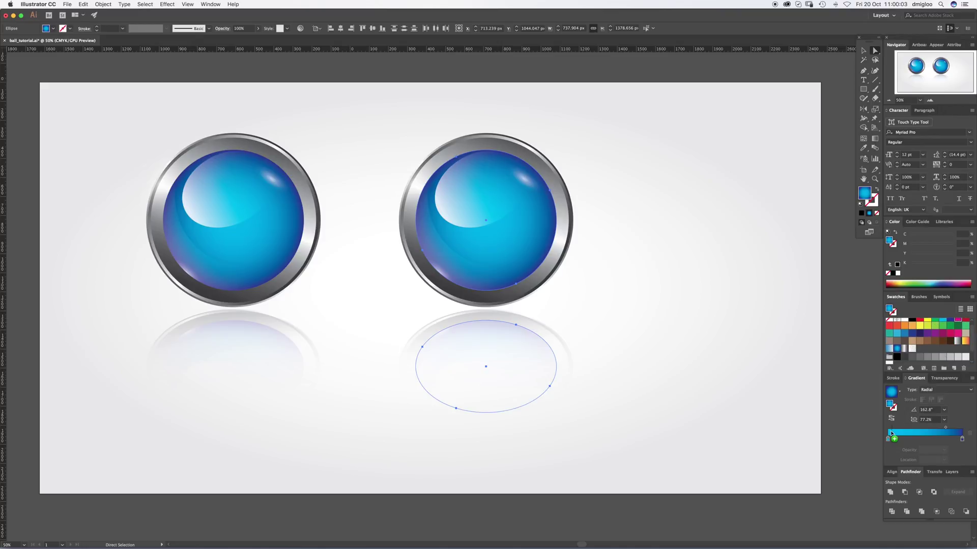
pyautogui.click(958, 327)
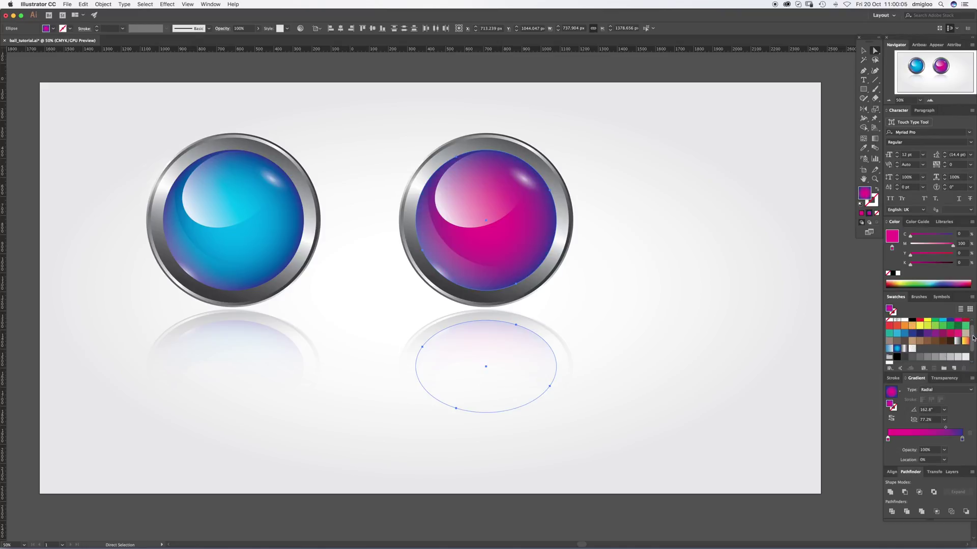
pyautogui.scroll(1, 969, 335)
pyautogui.click(962, 439)
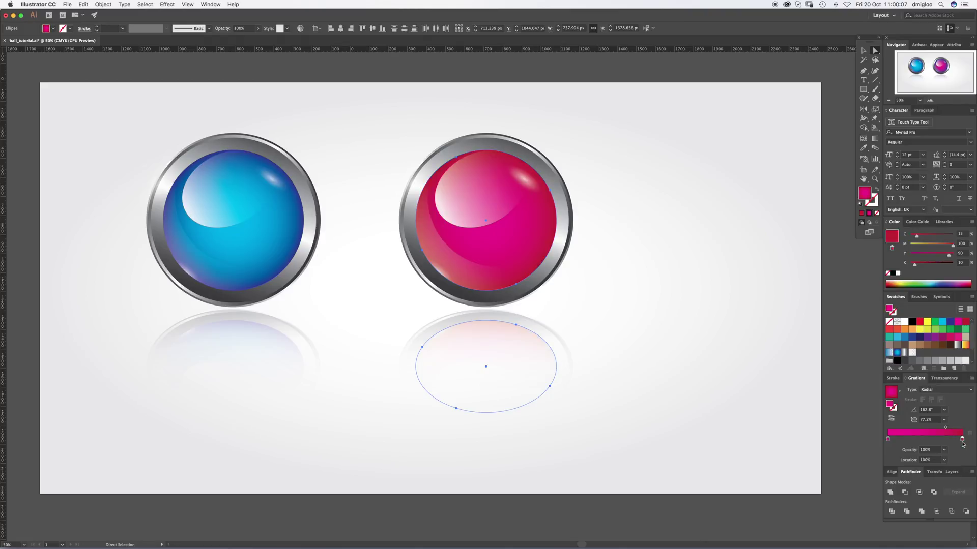
pyautogui.moveTo(915, 264); pyautogui.dragTo(923, 265)
pyautogui.press('v')
pyautogui.click(712, 229)
# Step: Shift the magenta button left and duplicate it to the right
pyautogui.moveTo(643, 118); pyautogui.dragTo(407, 417)
pyautogui.moveTo(573, 280); pyautogui.dragTo(404, 280)
pyautogui.moveTo(460, 244); pyautogui.dragTo(692, 246)
pyautogui.click(775, 246)
# Step: Recolour the third button's gradient yellow to red and move it left into line
pyautogui.press('a')
pyautogui.click(673, 349)
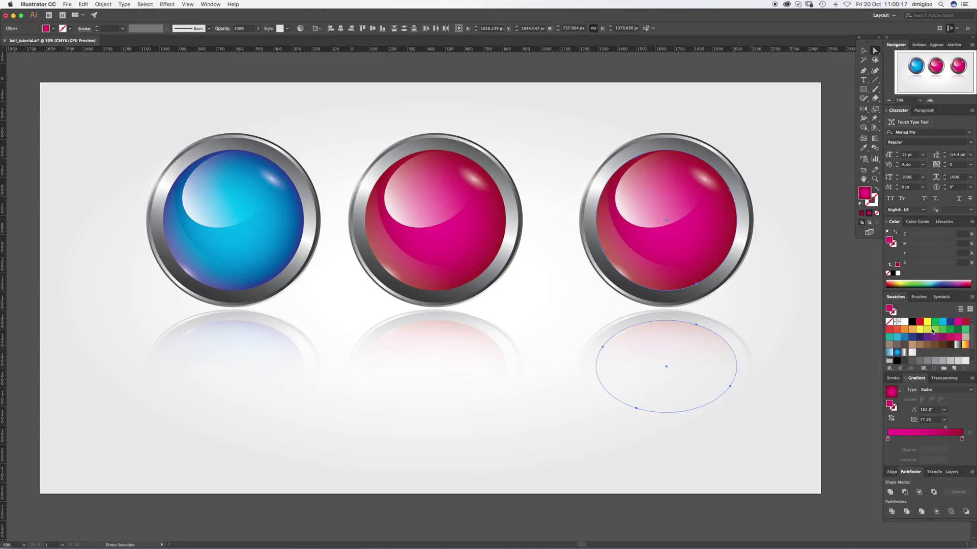
pyautogui.moveTo(929, 327); pyautogui.dragTo(888, 439)
pyautogui.moveTo(890, 326); pyautogui.dragTo(962, 438)
pyautogui.click(777, 295)
pyautogui.press('v')
pyautogui.moveTo(709, 257); pyautogui.dragTo(656, 257)
pyautogui.click(787, 233)
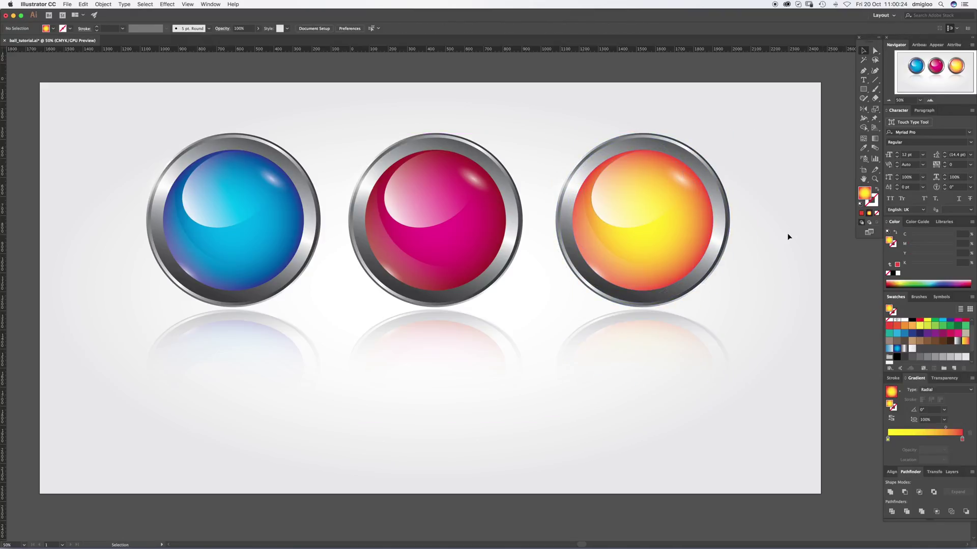